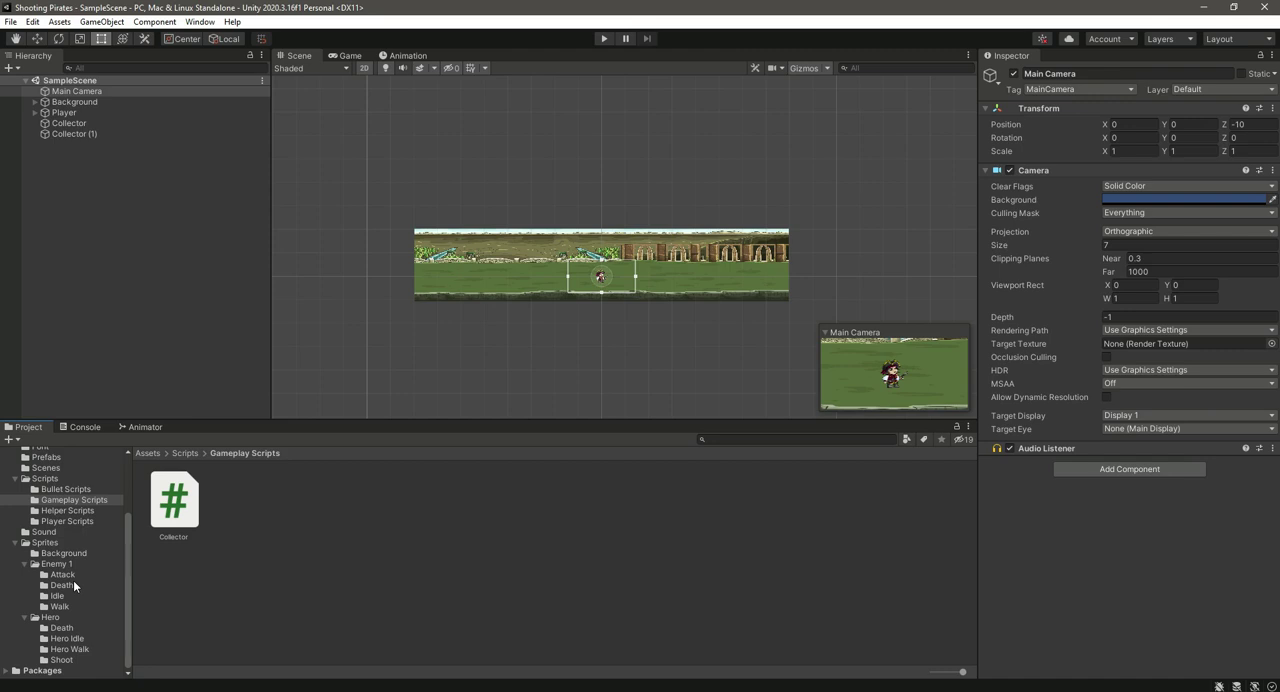
Step: Place the first Idle sprite of Enemy 1 in the scene, on the grass to the right of the player
left_click(73, 578)
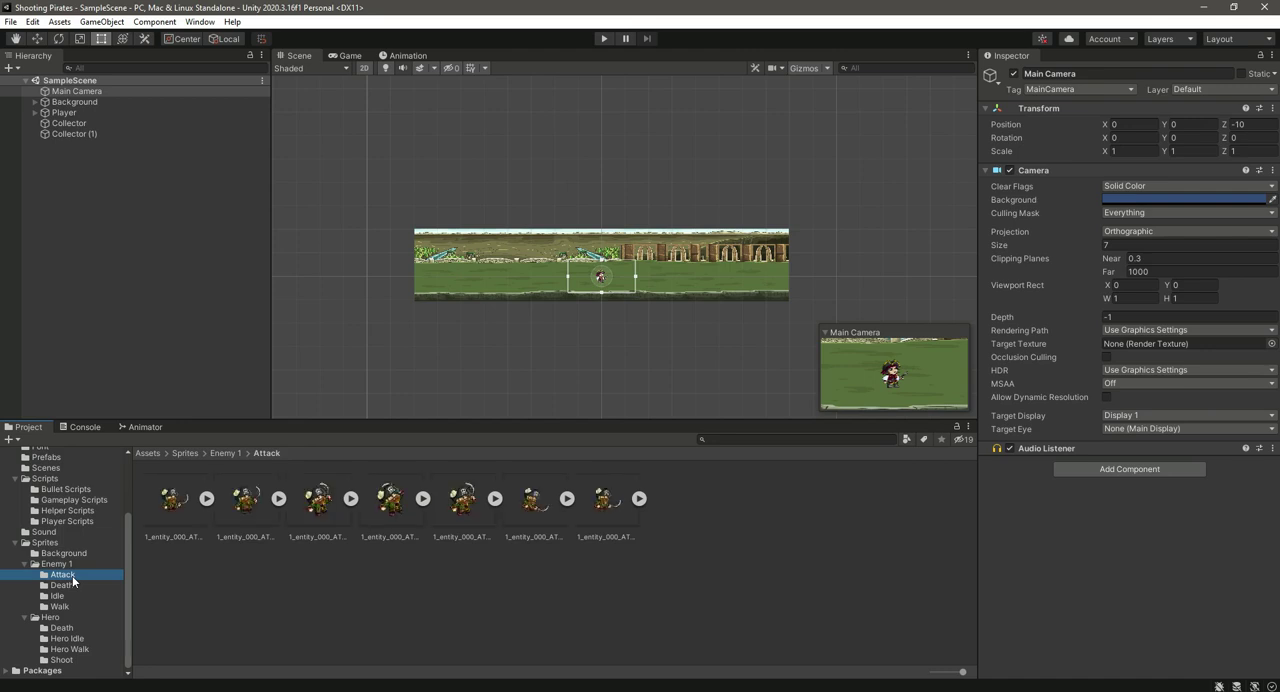
scroll(662, 282, "up", 5)
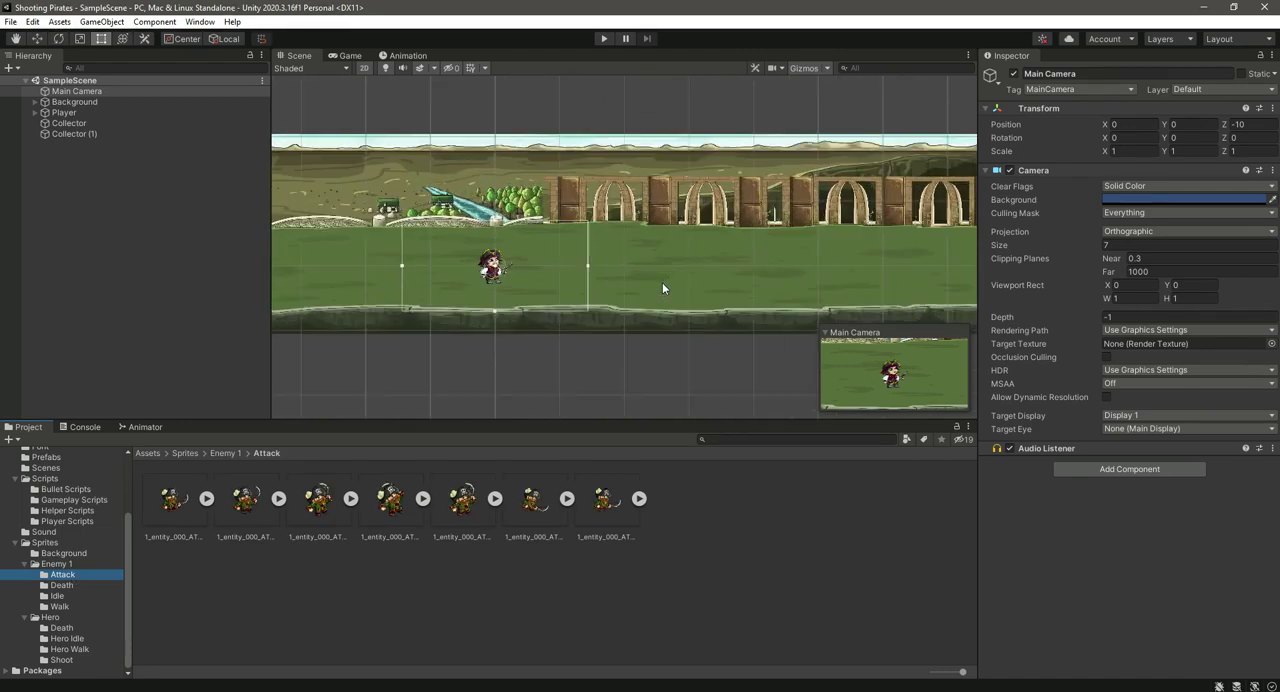
middle_click_drag(639, 300, 713, 326)
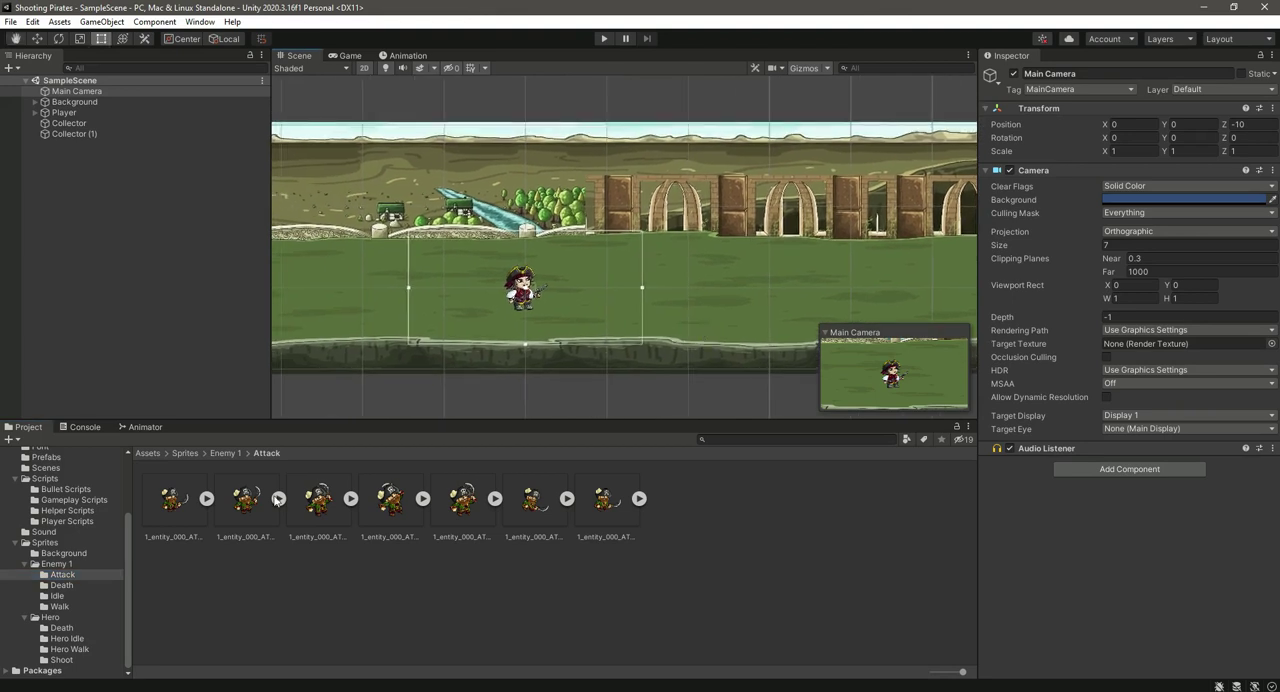
left_click(58, 595)
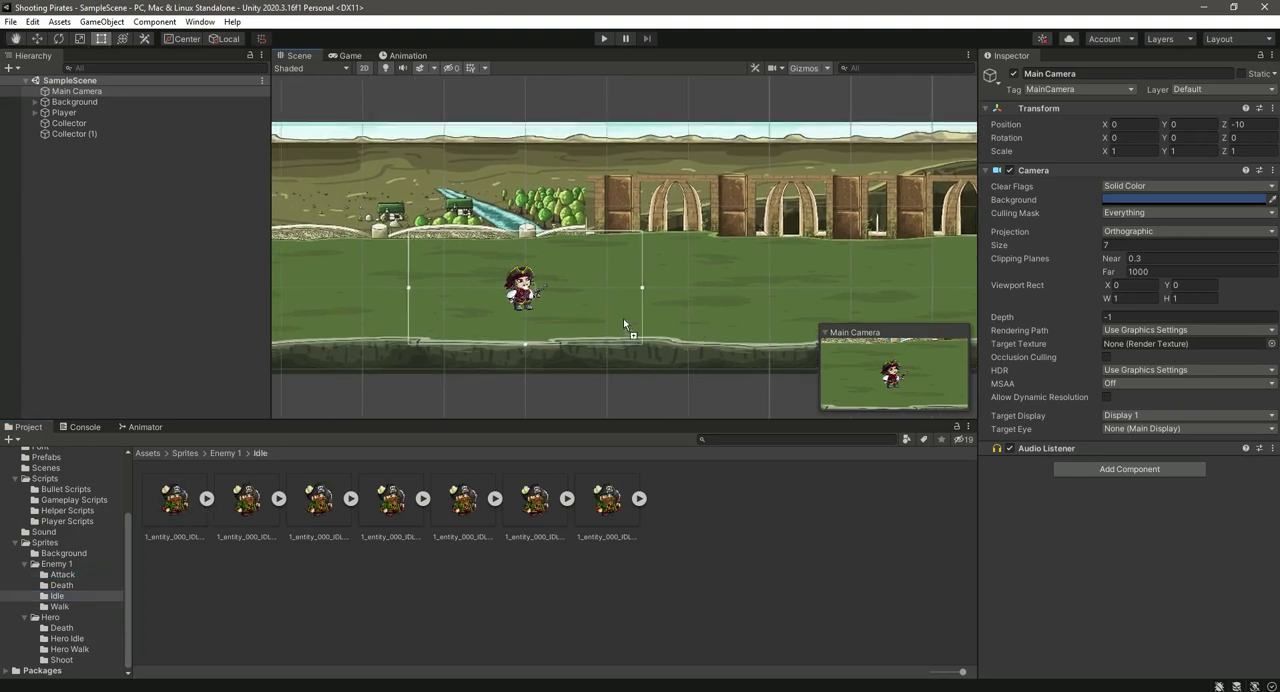
left_click_drag(640, 297, 634, 291)
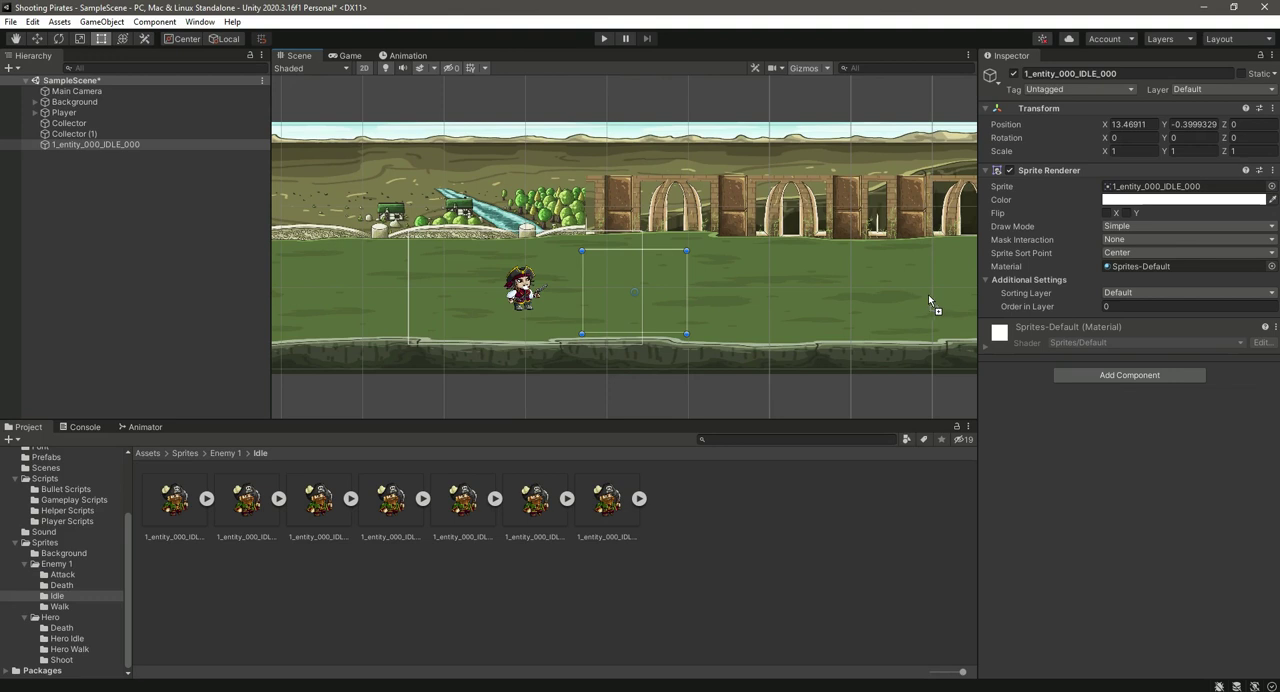
Step: Assign the placed enemy sprite to the Enemy sorting layer and give it the Enemy tag
left_click(1138, 293)
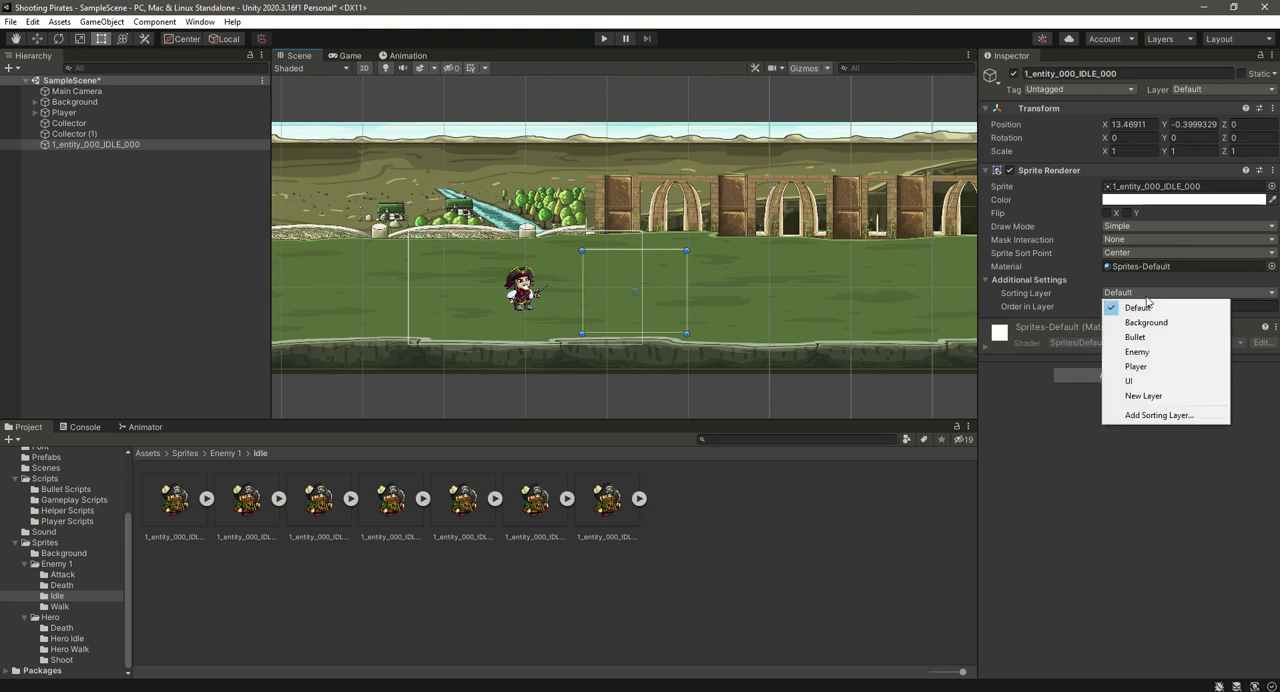
left_click(1148, 352)
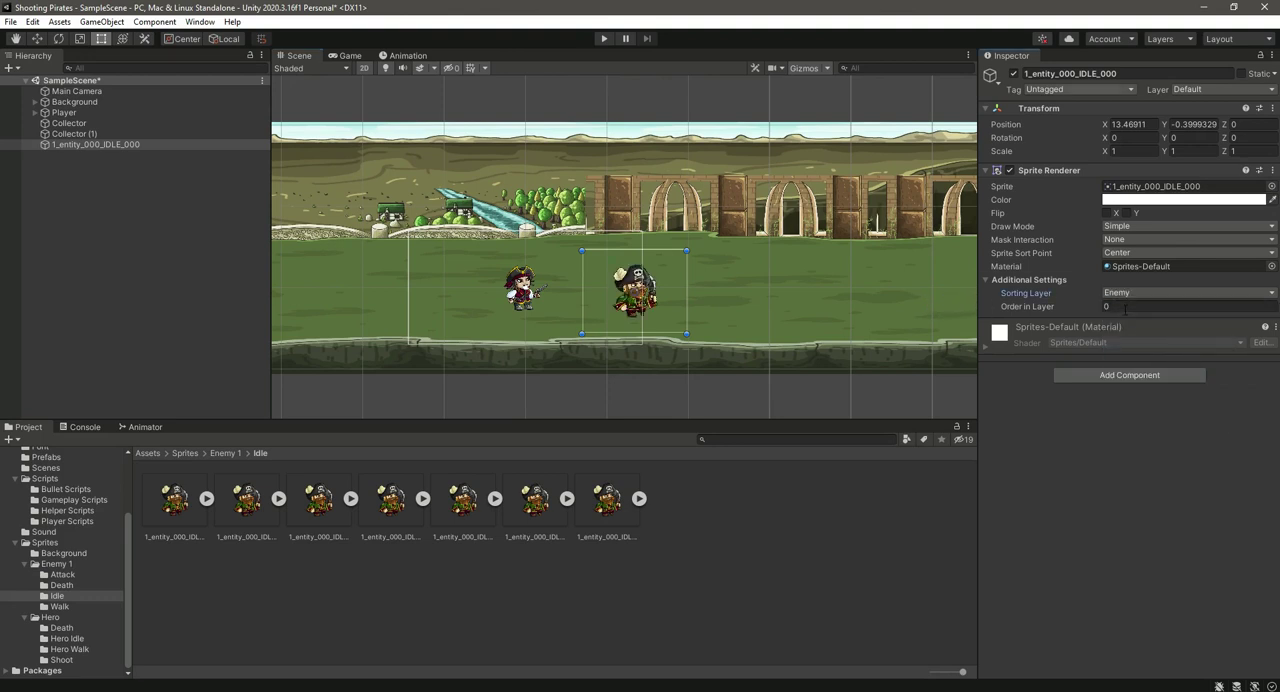
left_click(1078, 89)
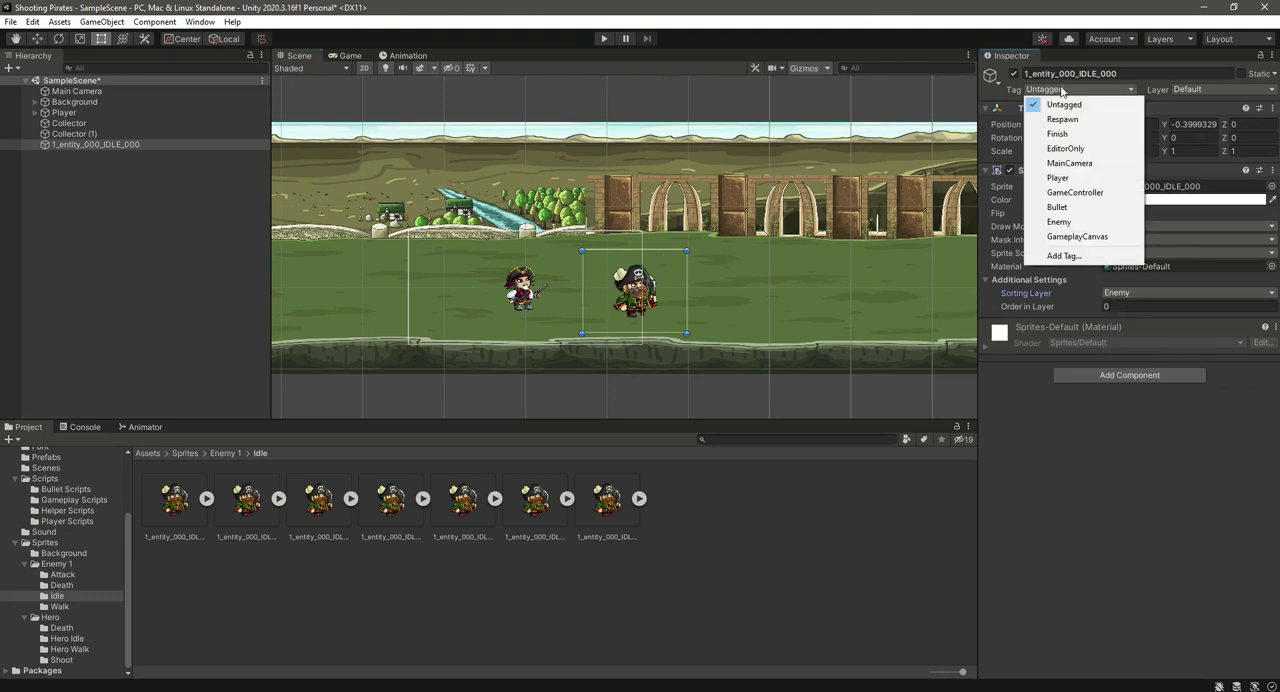
left_click(1084, 221)
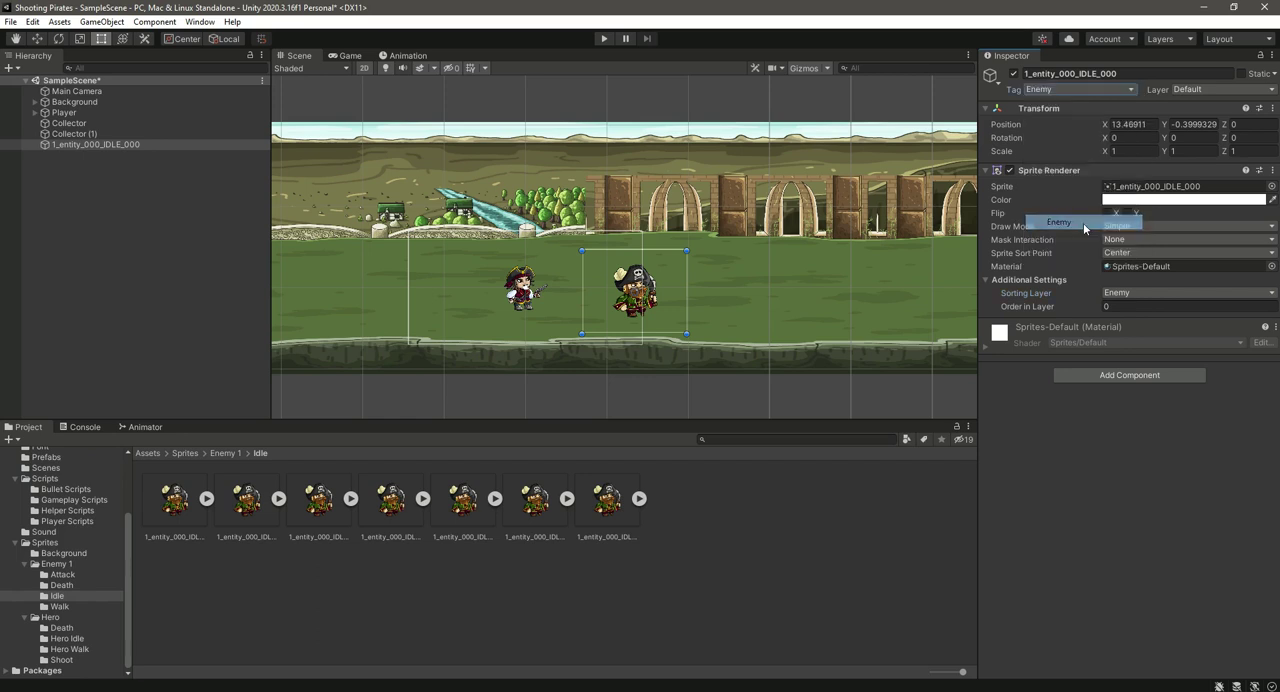
Step: Rename the placed sprite object to Enemy
right_click(68, 145)
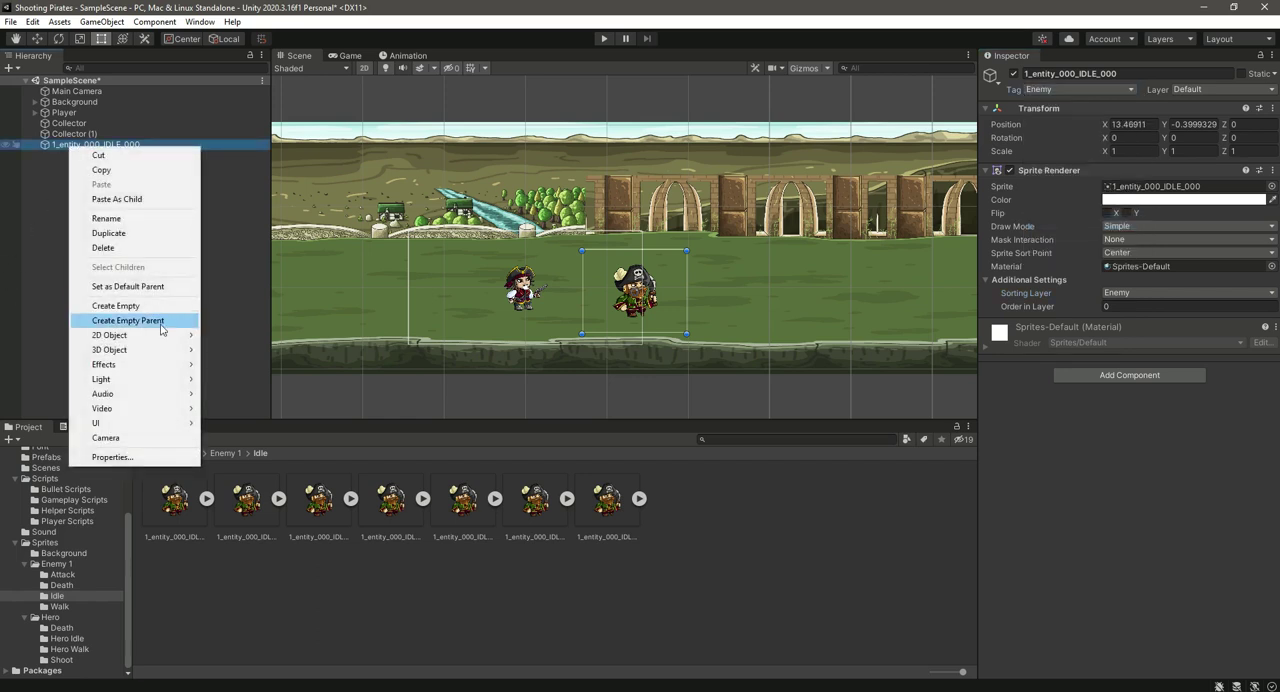
left_click(127, 222)
type("Enemy")
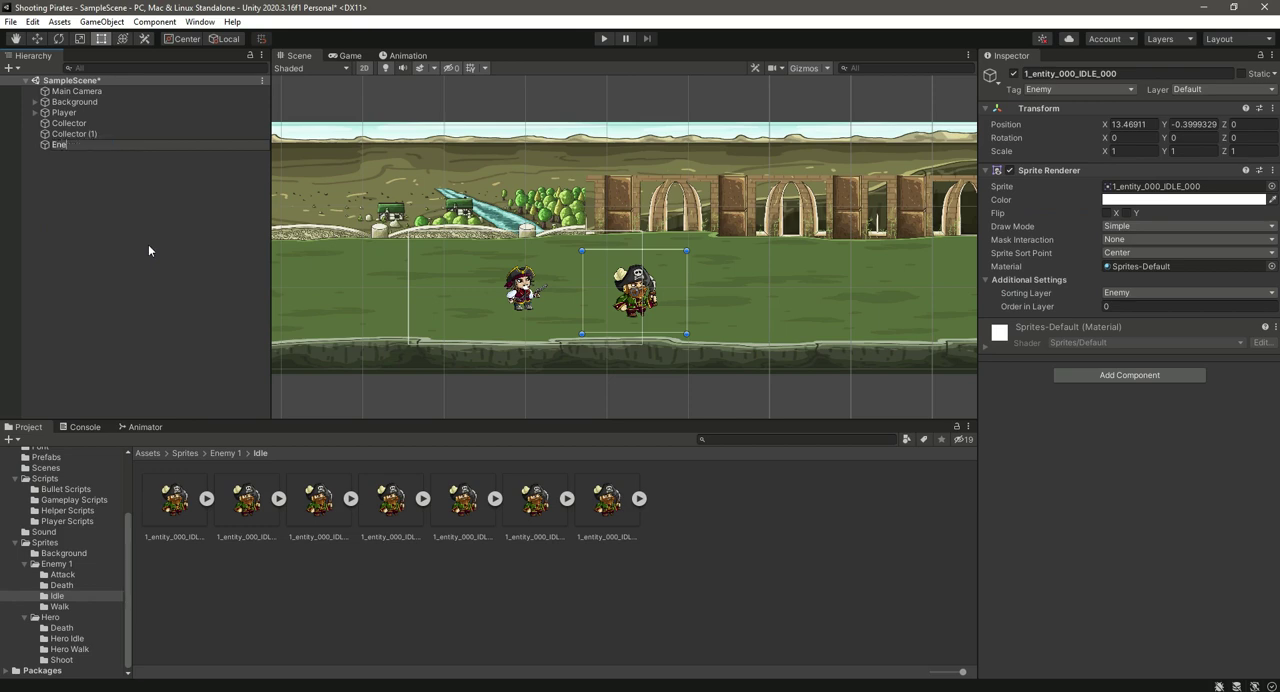
key("Return")
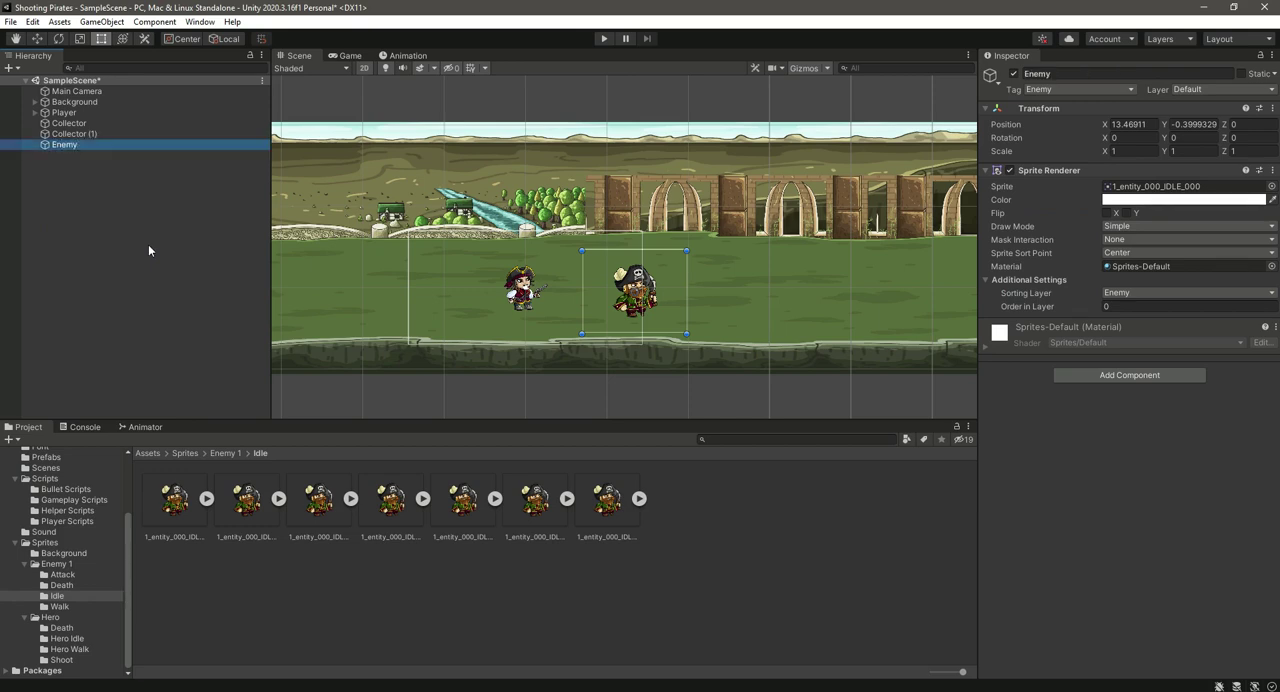
Step: Set the enemy's X and Y scale to 0.7 and flip its sprite along X so it faces the player
scroll(592, 308, "up", 1)
scroll(592, 303, "up", 3)
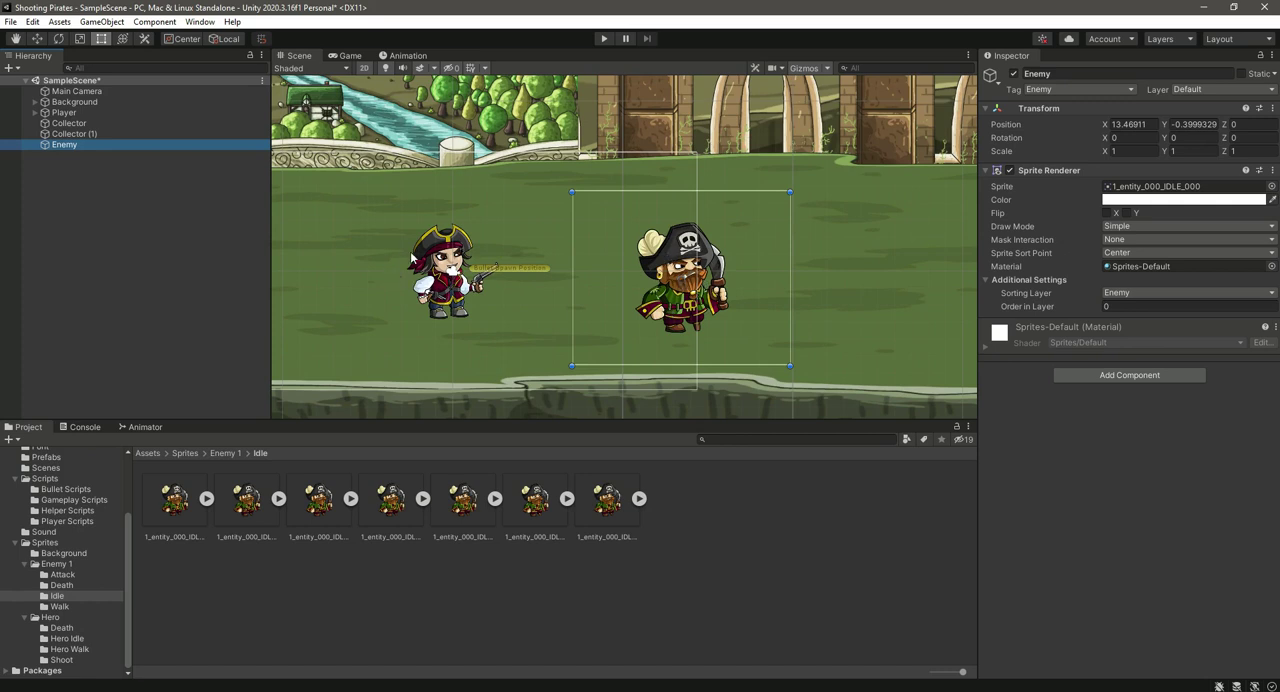
left_click(1139, 151)
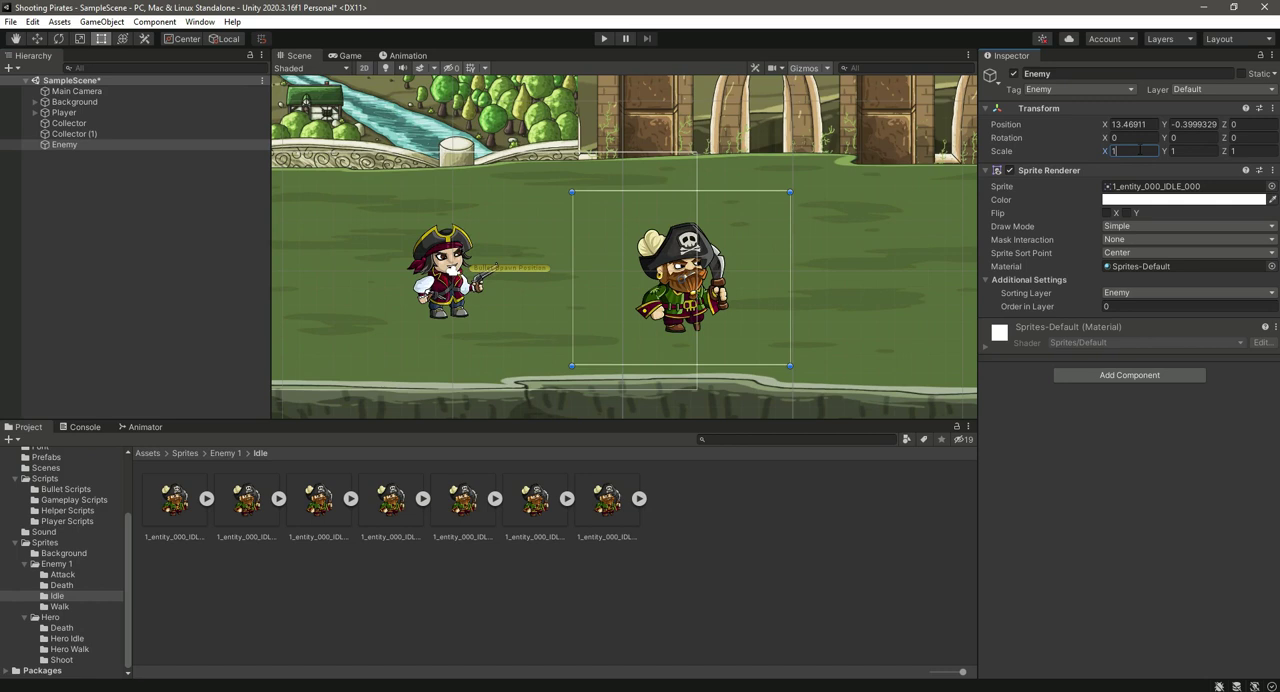
key("BackSpace")
type("0.7")
key("Tab")
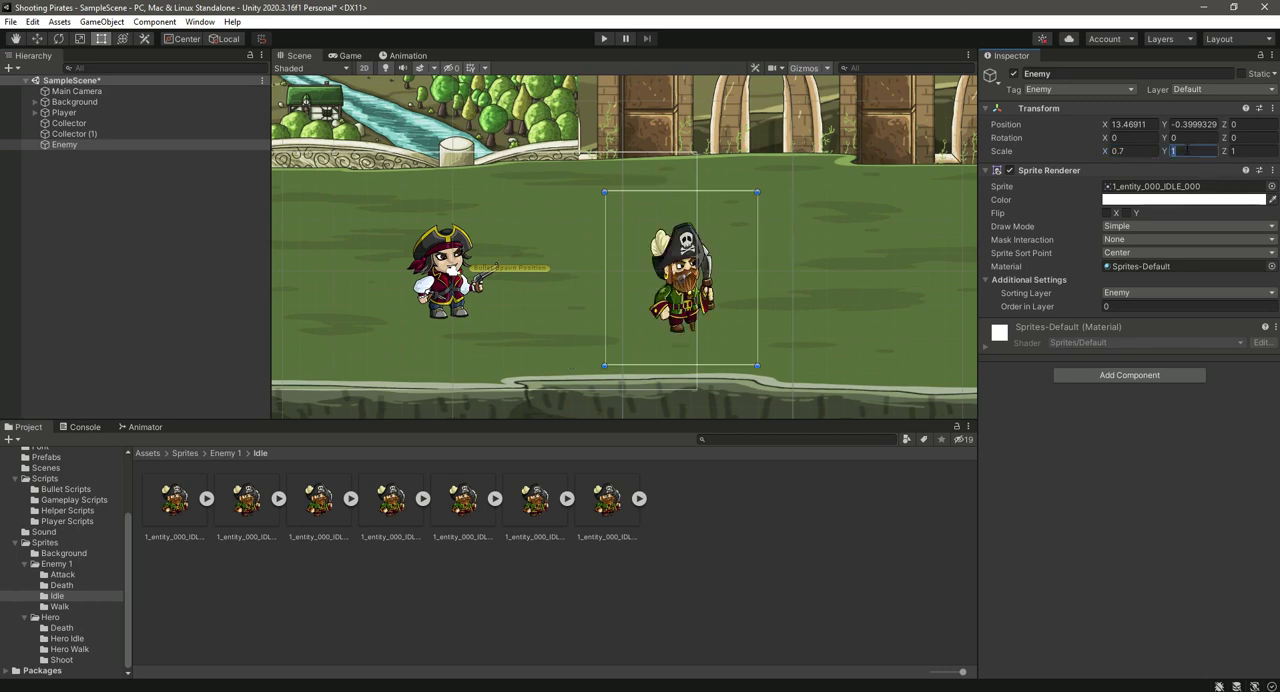
type("0.7")
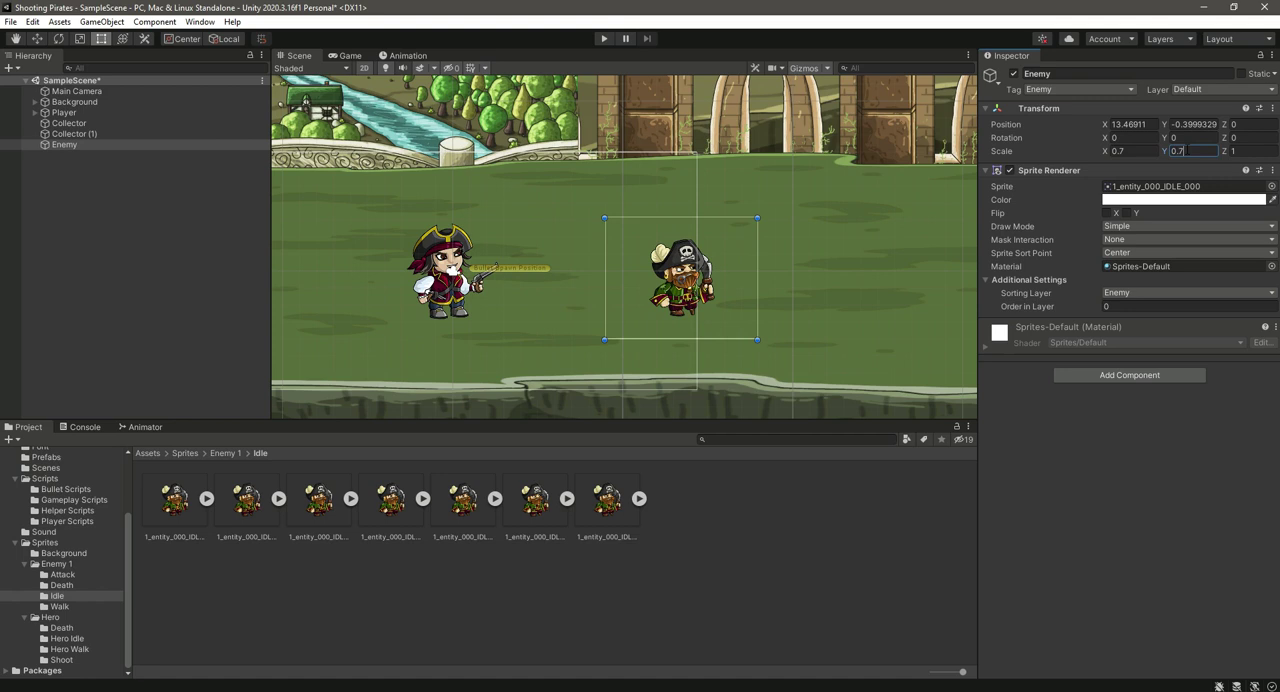
middle_click_drag(564, 327, 600, 327)
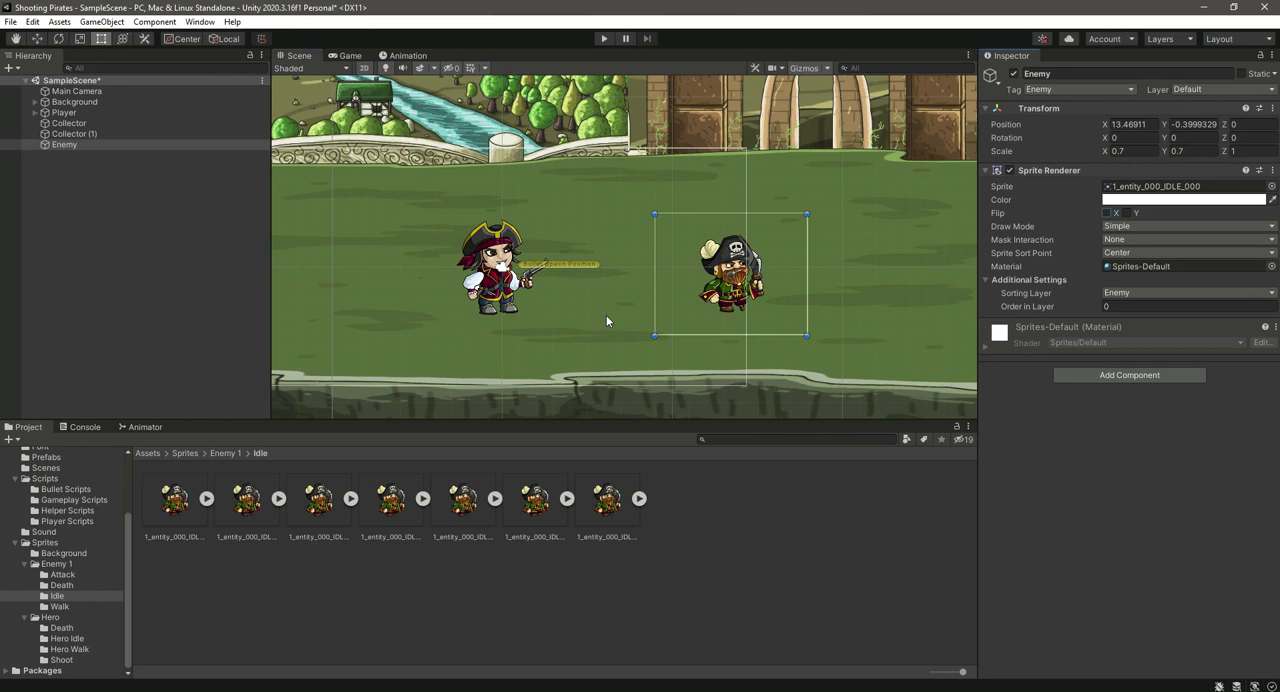
left_click(1107, 213)
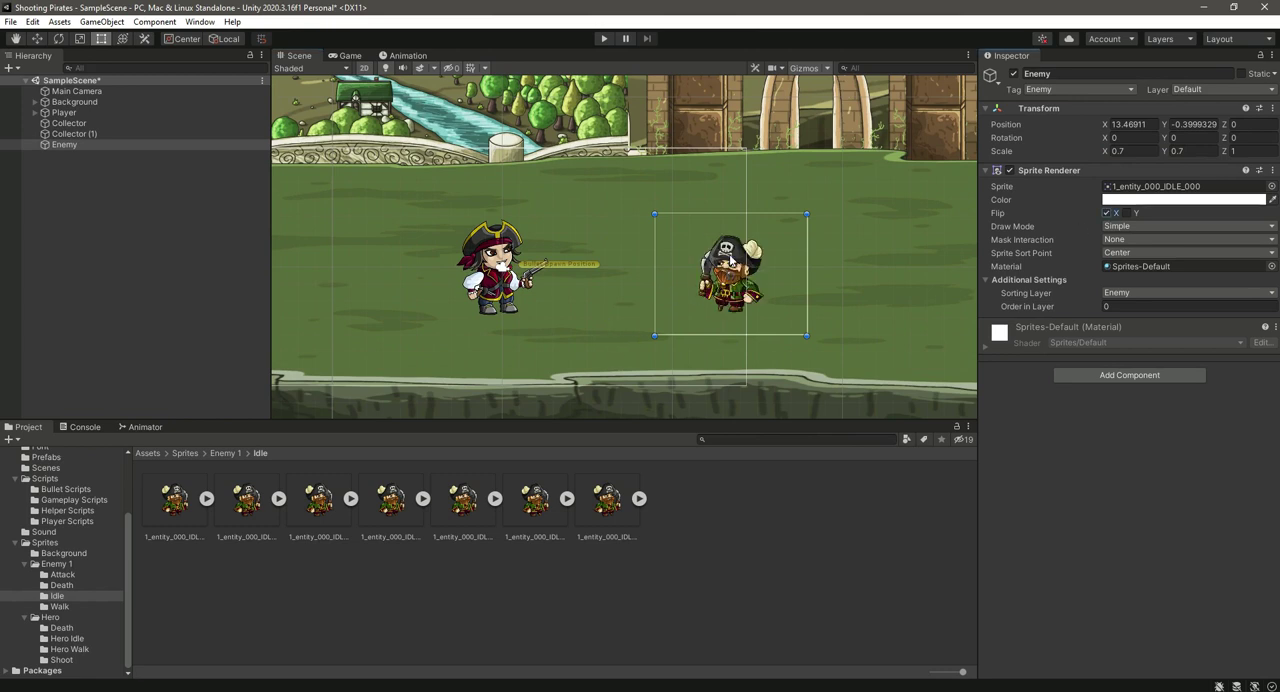
Step: Add an Animator component to the enemy
left_click(1139, 376)
type("anim")
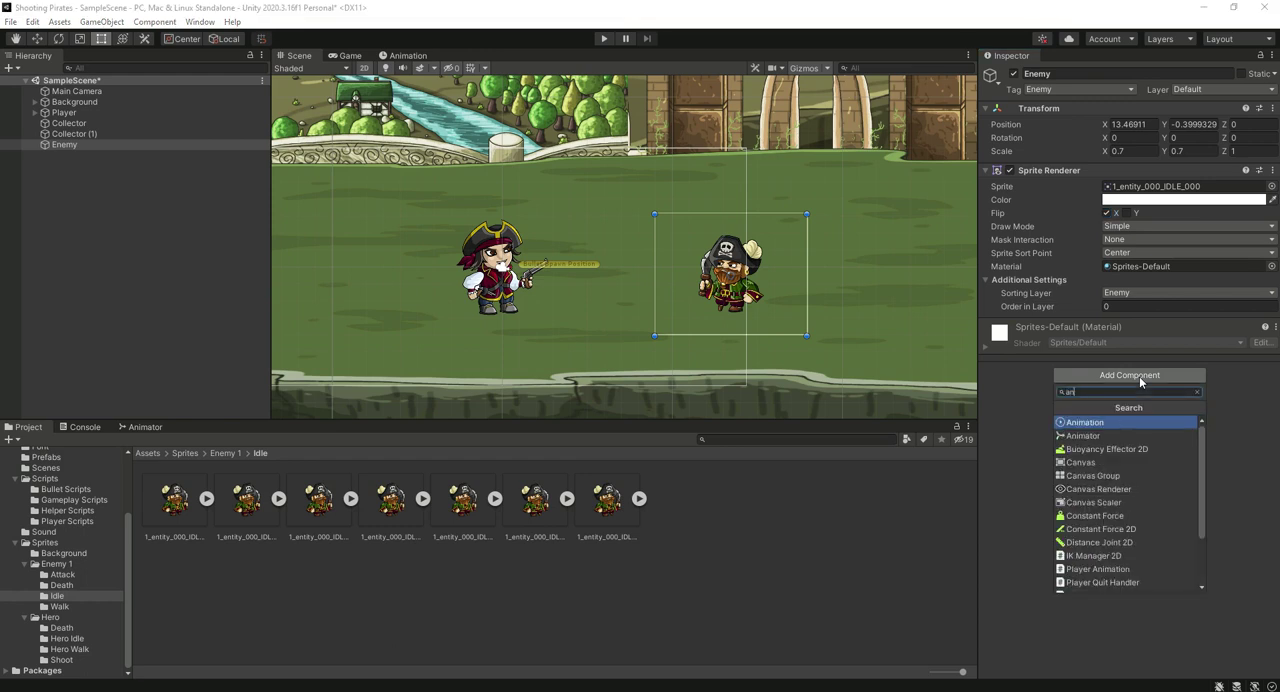
key("Down")
key("Return")
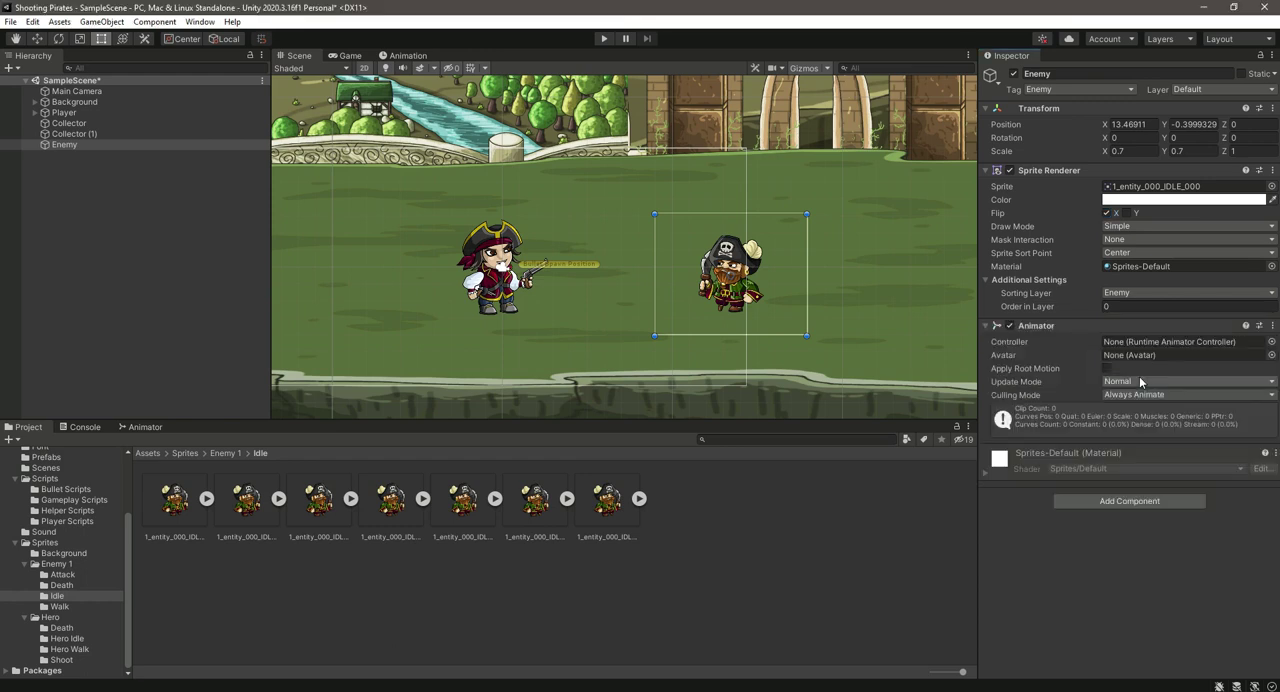
Step: Add a Capsule Collider 2D component to the enemy
left_click(1130, 500)
type("ca")
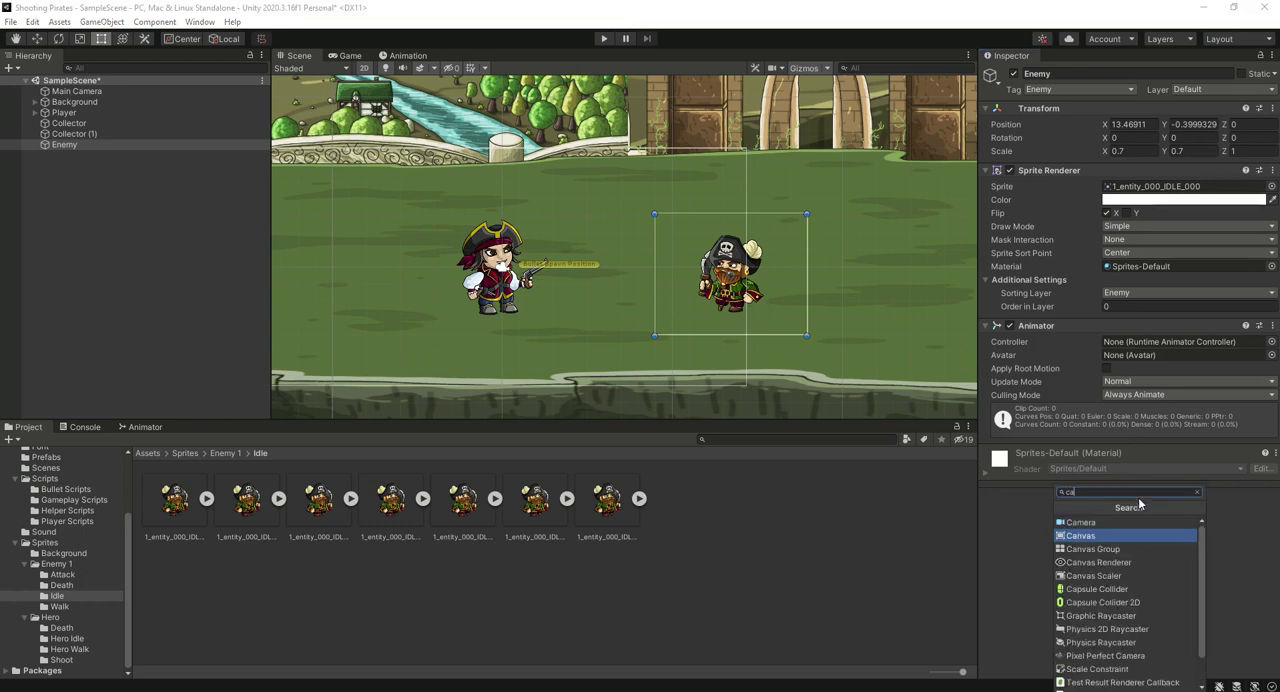
key("Down")
key("Down")
key("Down")
key("Down")
key("Down")
key("Return")
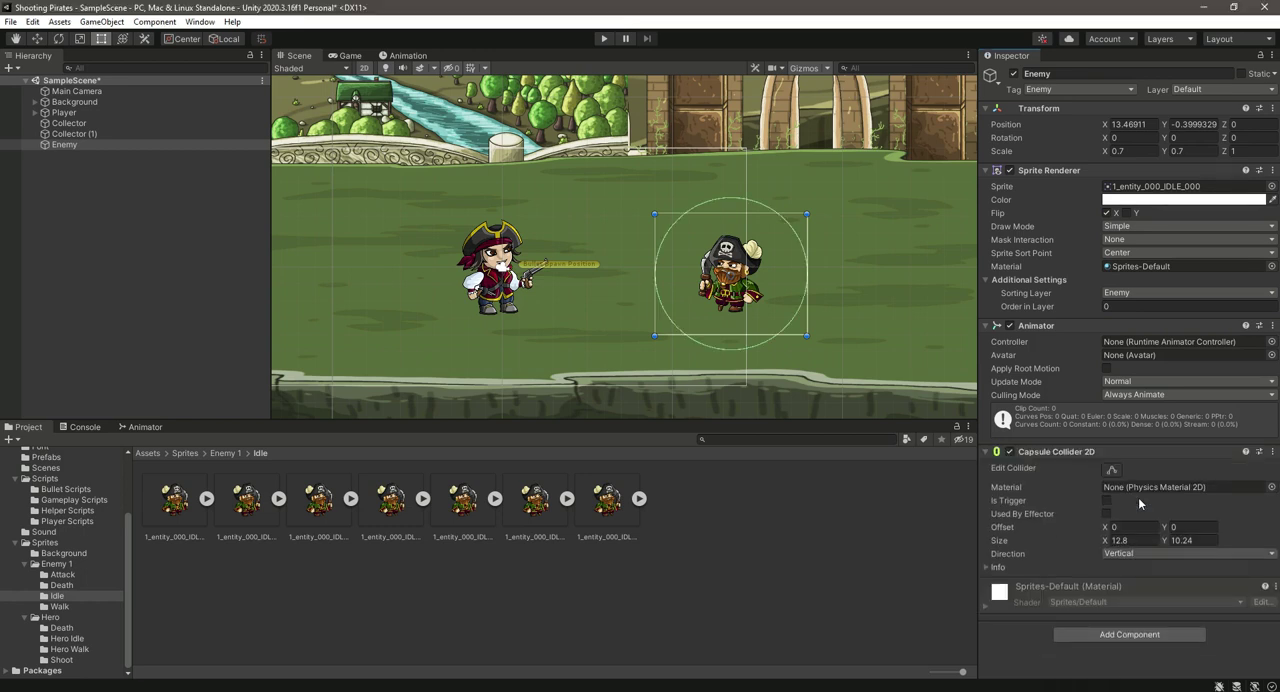
Step: Shrink the capsule collider around the enemy's body to about 3.17 by 5.59 and make it a trigger
left_click(1113, 471)
left_click_drag(730, 350, 731, 332)
left_click_drag(655, 273, 711, 280)
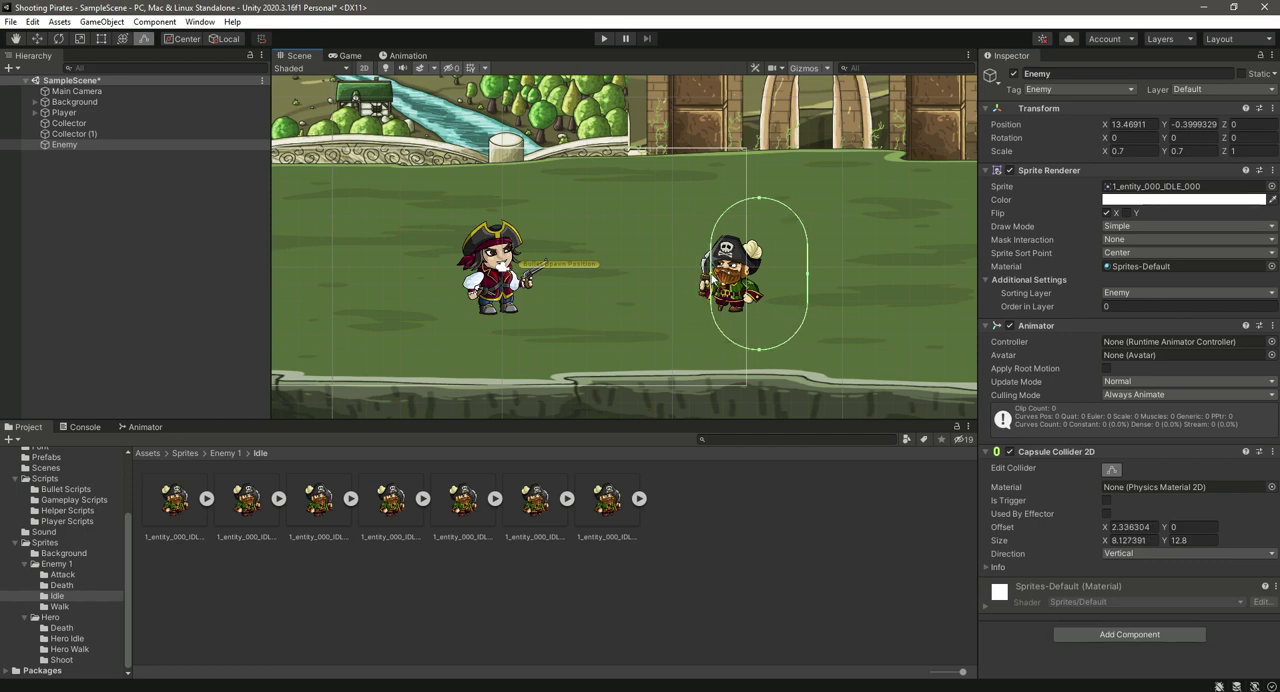
left_click_drag(807, 273, 749, 280)
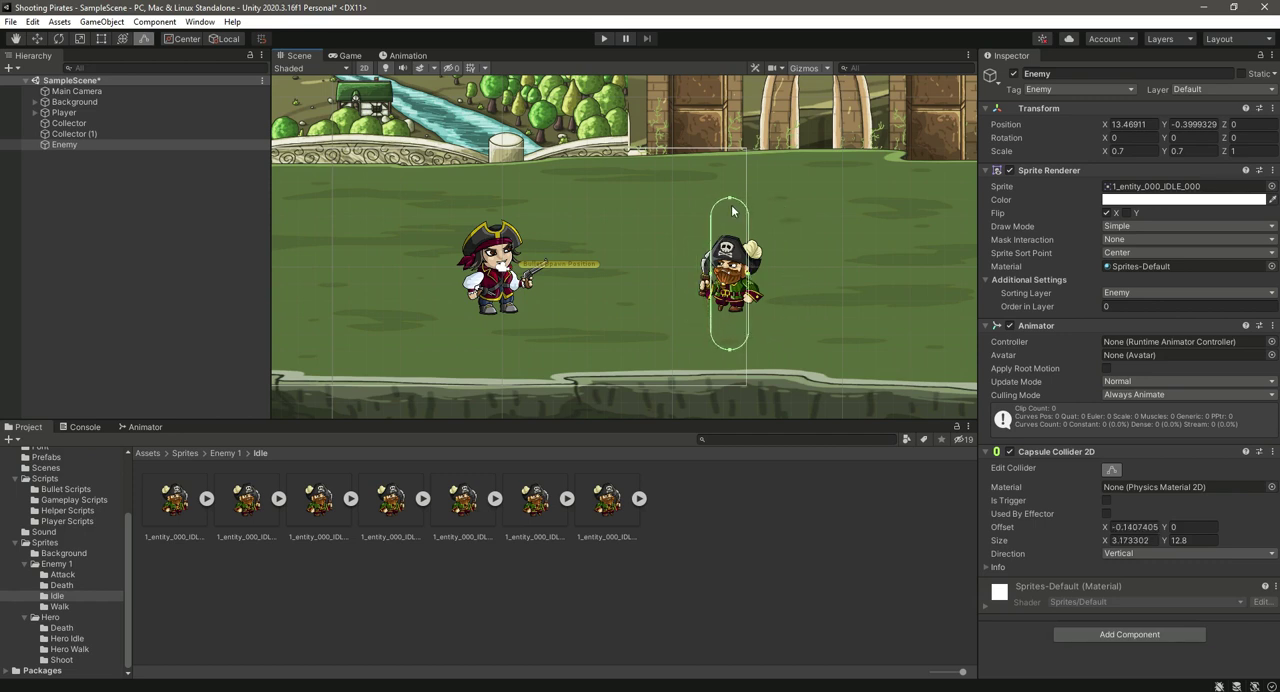
left_click_drag(730, 199, 733, 246)
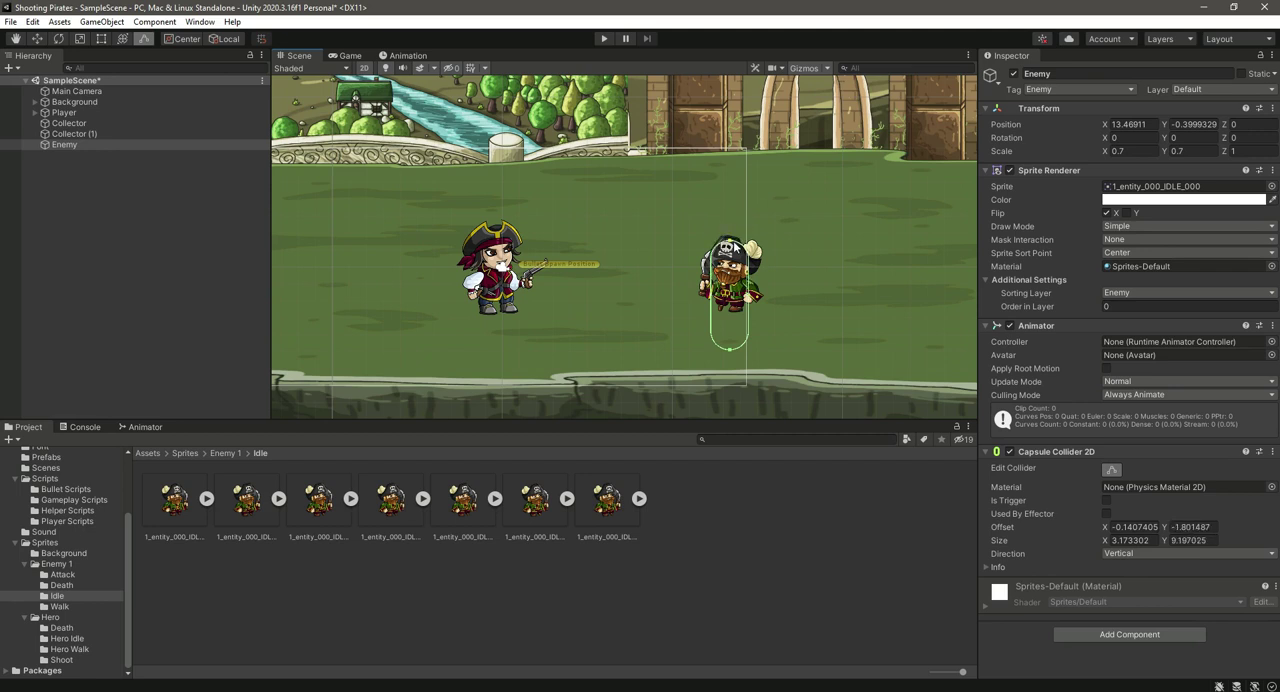
left_click_drag(730, 349, 736, 311)
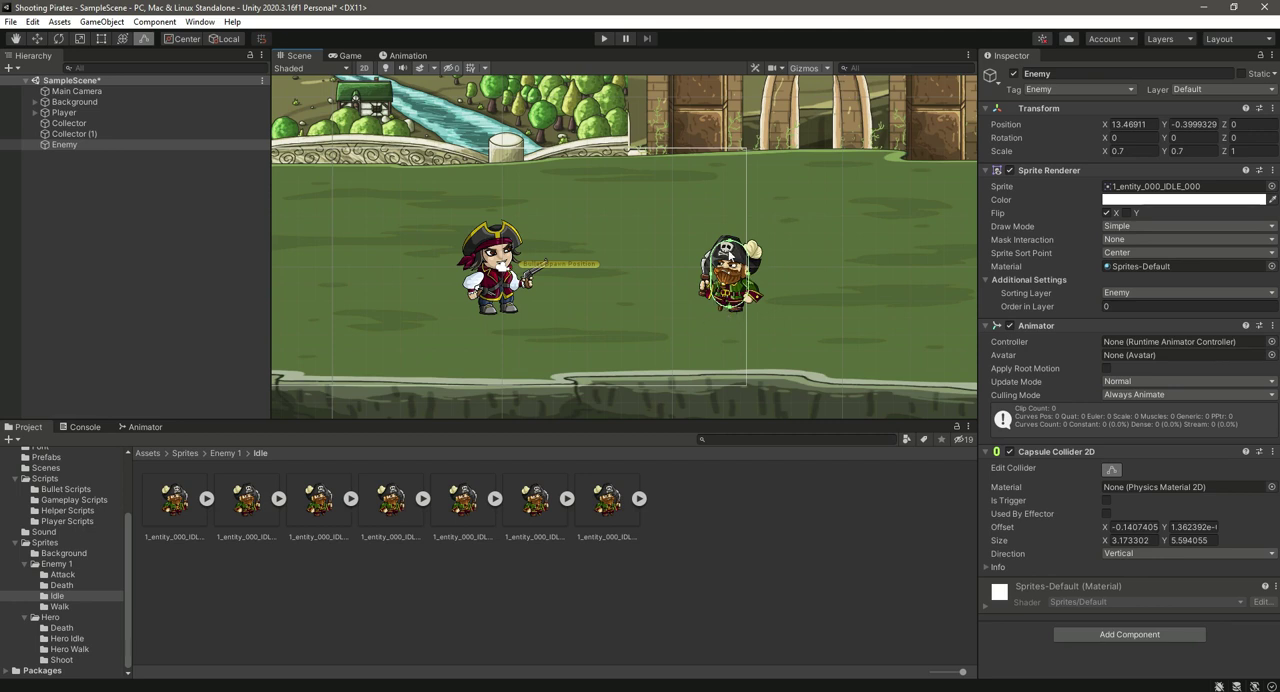
left_click(1111, 469)
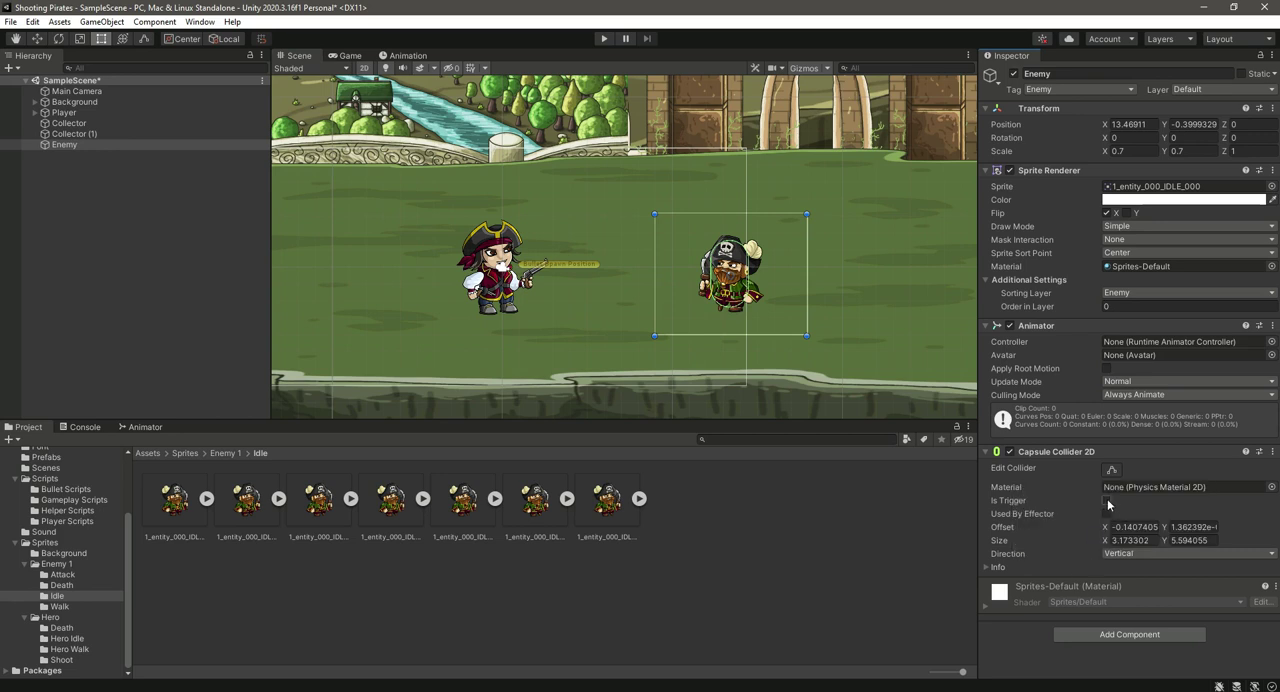
left_click(1122, 636)
left_click(1122, 636)
scroll(1127, 632, "down", 4)
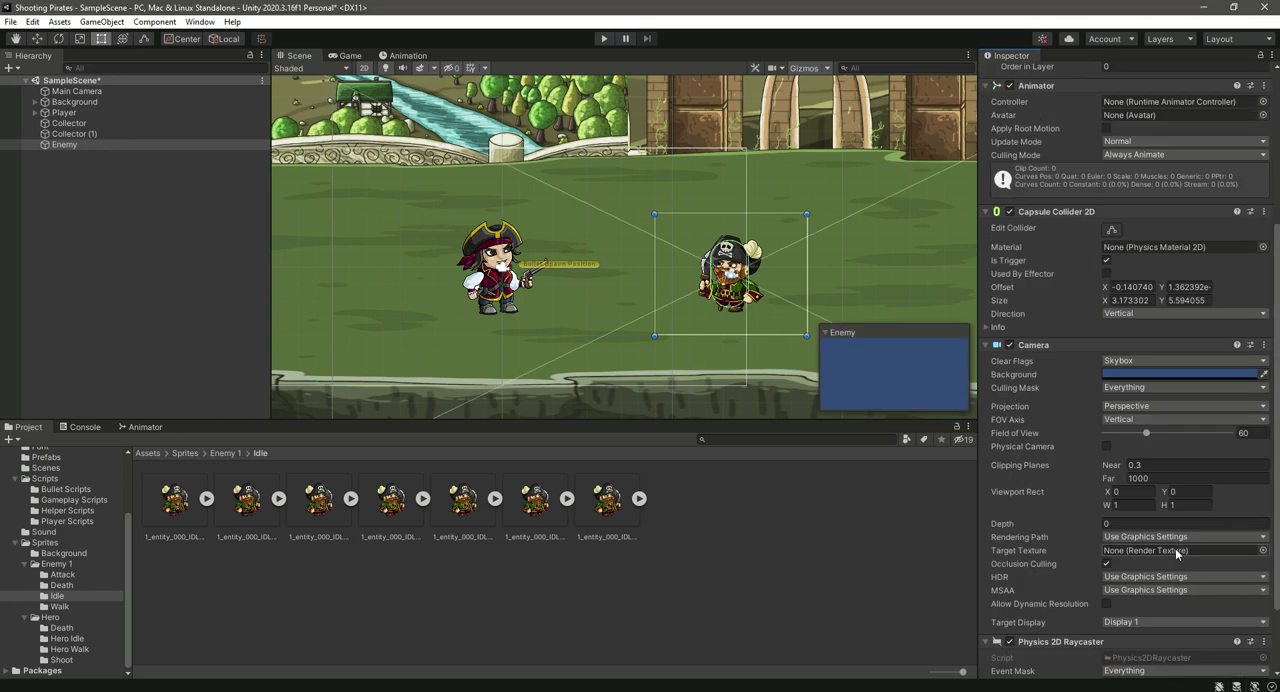
left_click(1263, 344)
left_click(1170, 374)
left_click(745, 379)
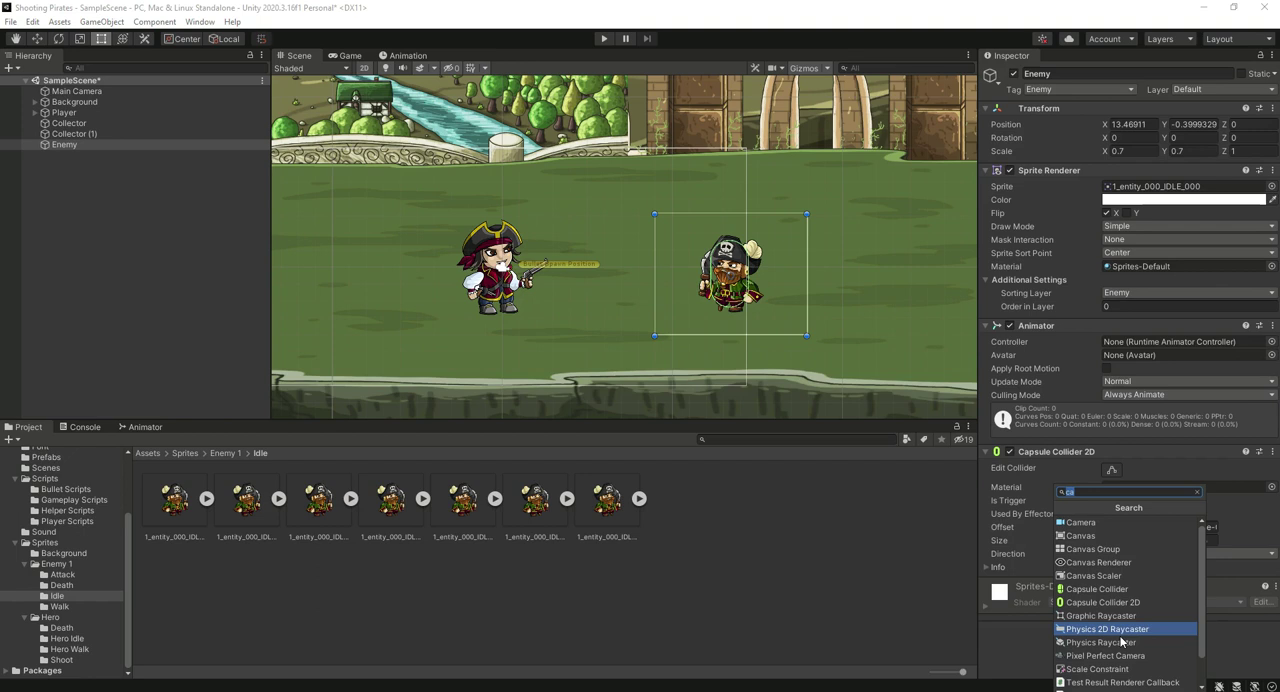
Step: Add a Rigidbody 2D to the enemy with a gravity scale of 0 and save the scene
type("rigi")
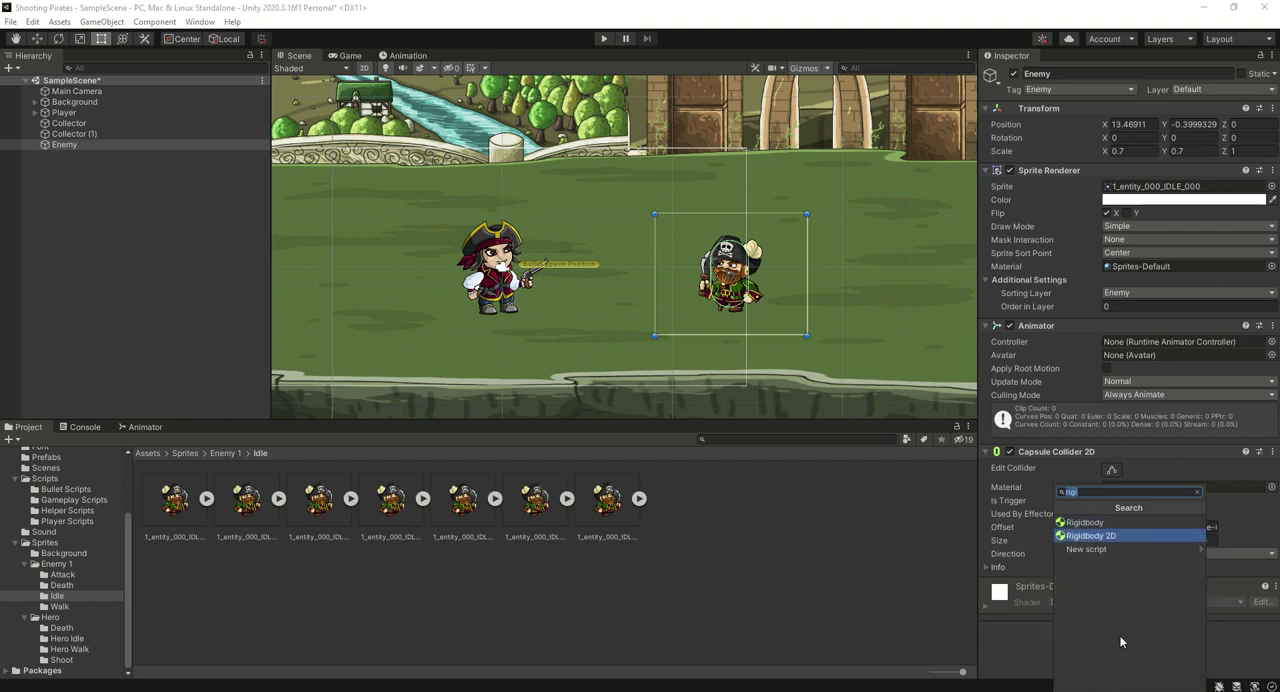
key("Return")
scroll(1113, 500, "down", 3)
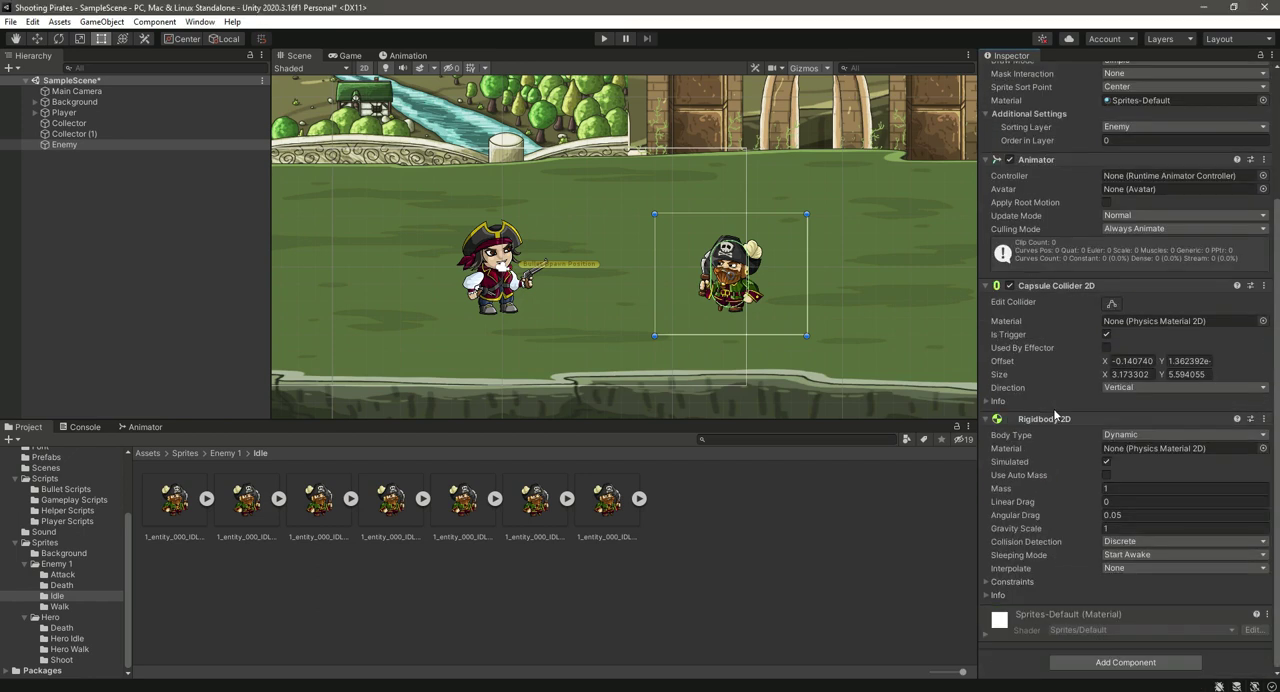
left_click(1122, 529)
key("ctrl+s")
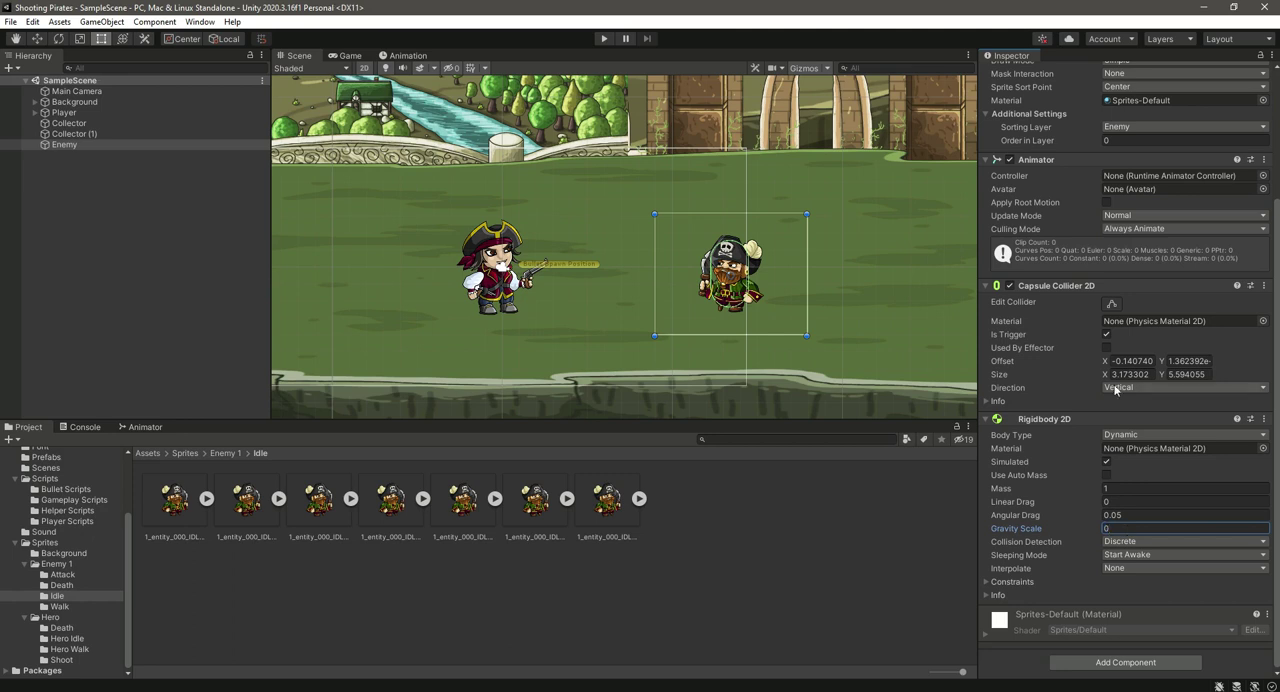
Step: Create a folder named Enemy Animation inside the Animations folder
left_click_drag(129, 536, 129, 484)
left_click(60, 491)
right_click(378, 551)
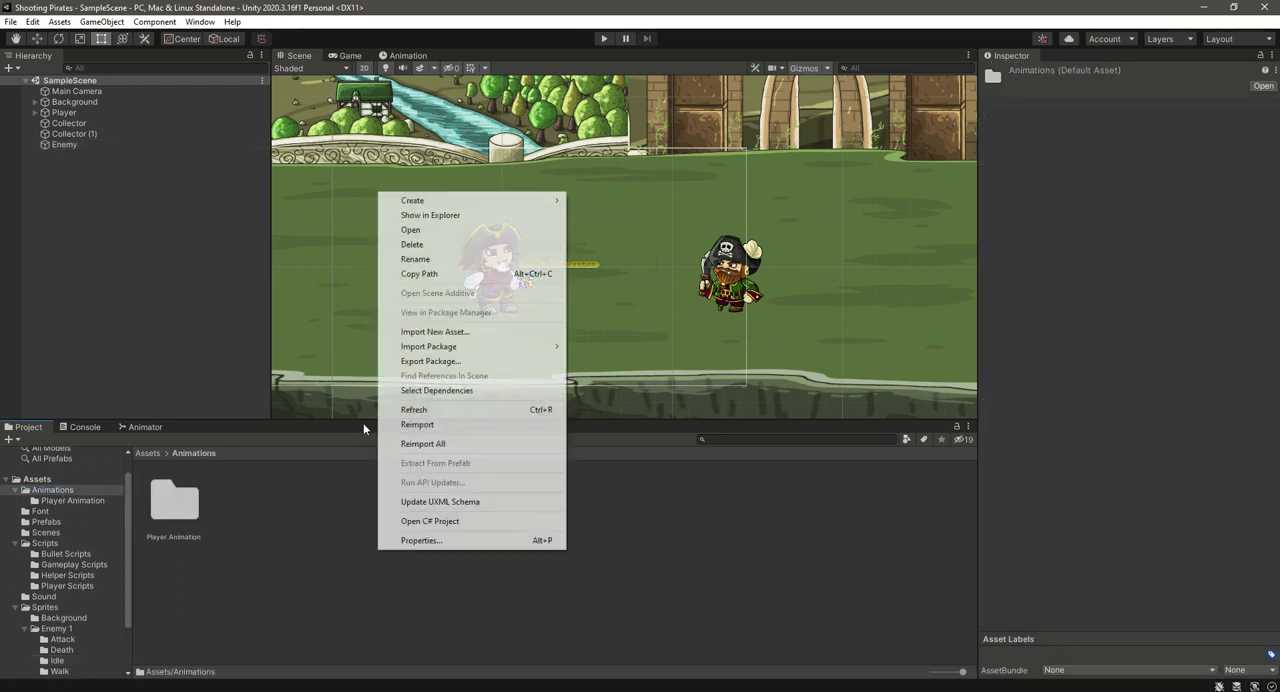
mouse_move(431, 202)
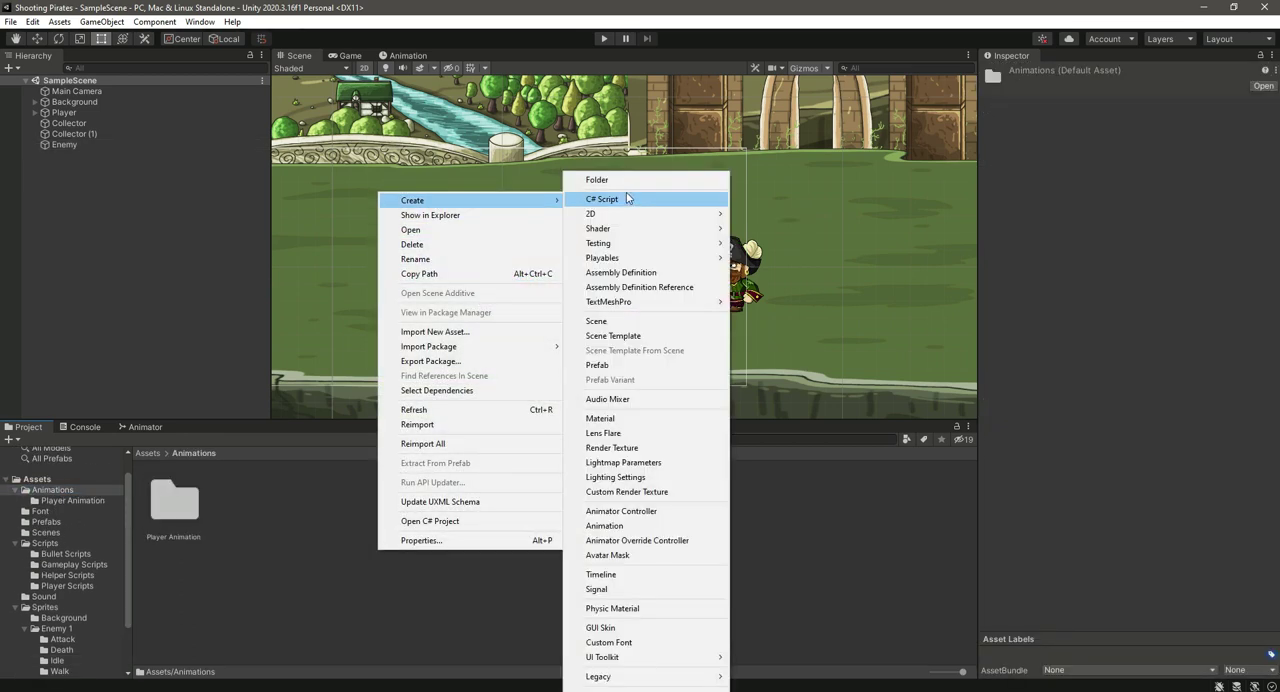
left_click(622, 181)
type("Enemy Animation")
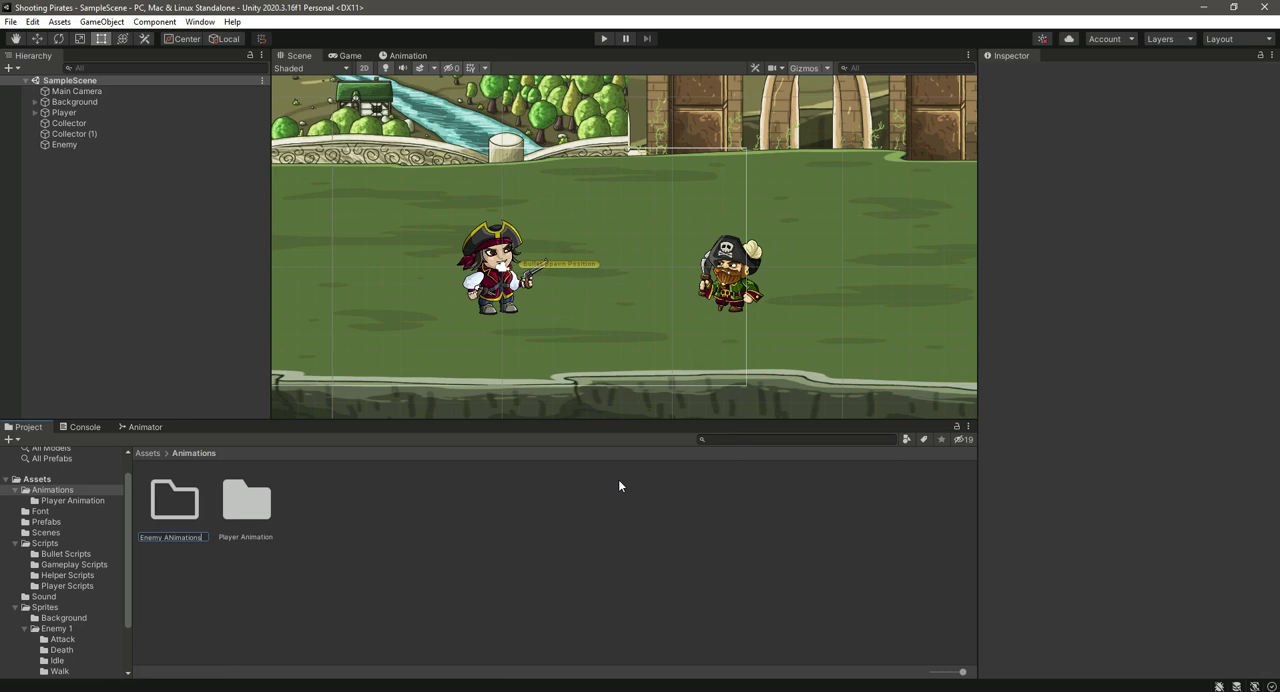
key("BackSpace")
type("n")
key("Return")
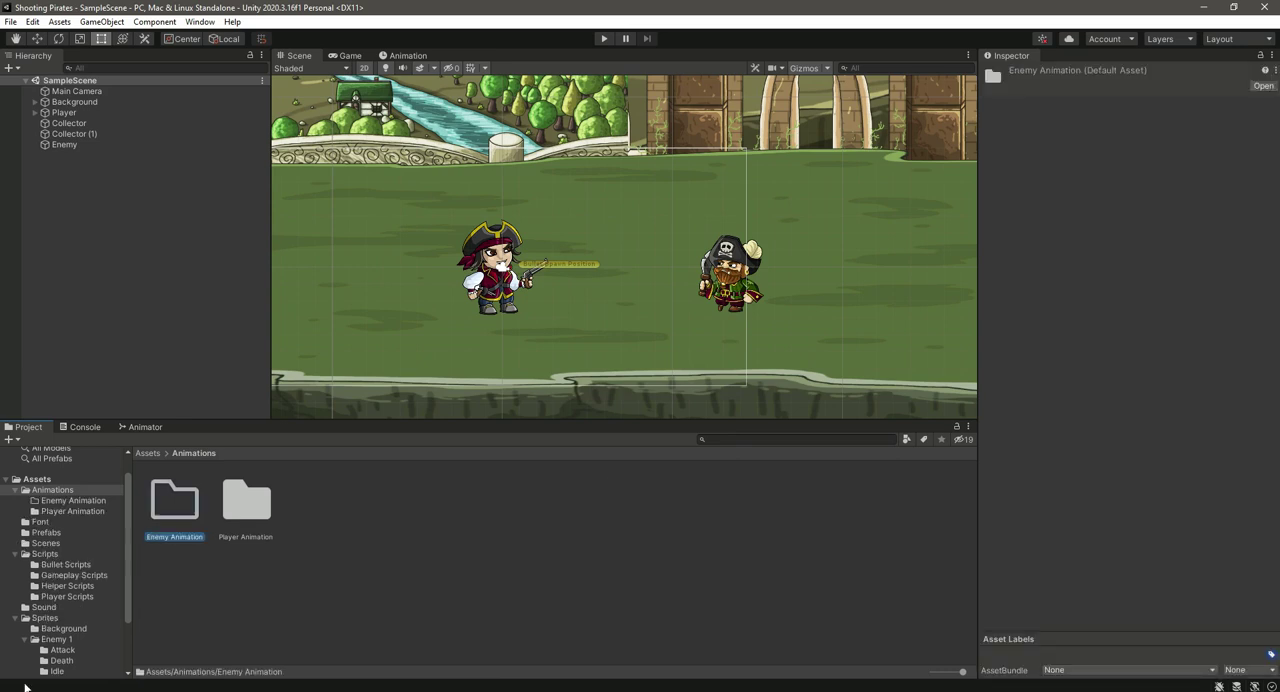
Step: Create an animator controller named Enemy Controller in the Enemy Animation folder and assign it to the enemy's Animator
double_click(174, 503)
right_click(251, 534)
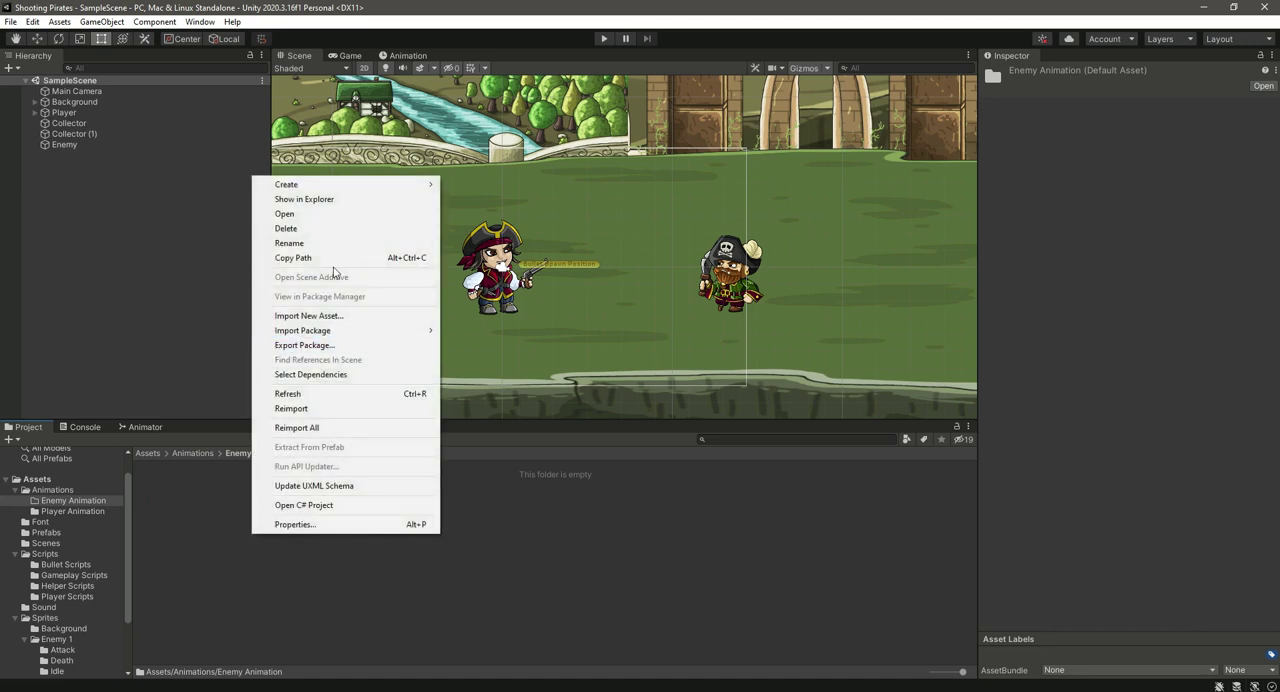
mouse_move(380, 185)
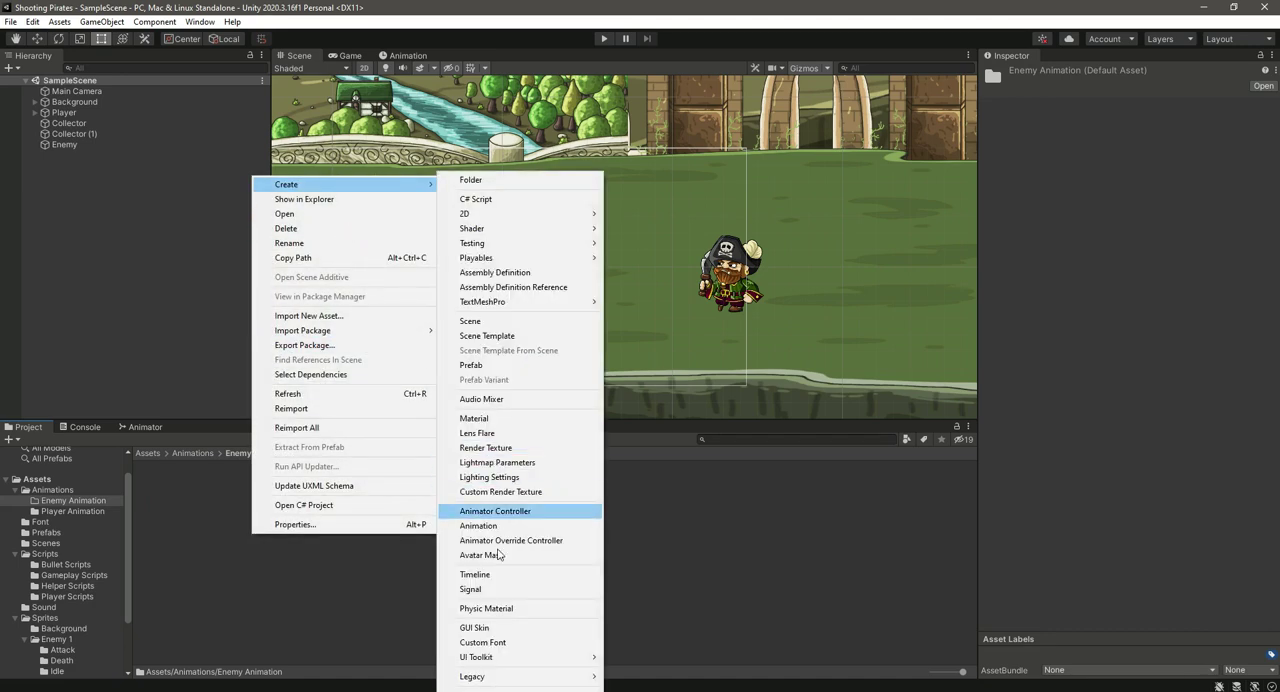
left_click(495, 511)
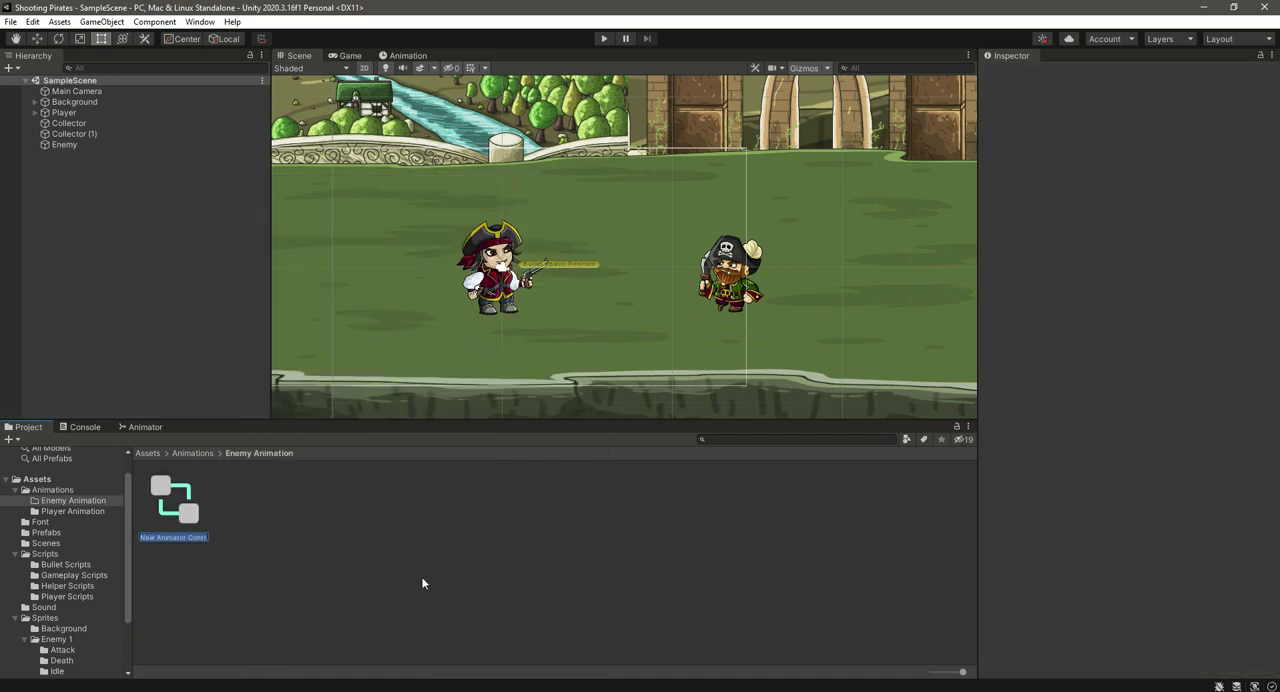
type("Enemy Controller")
key("Return")
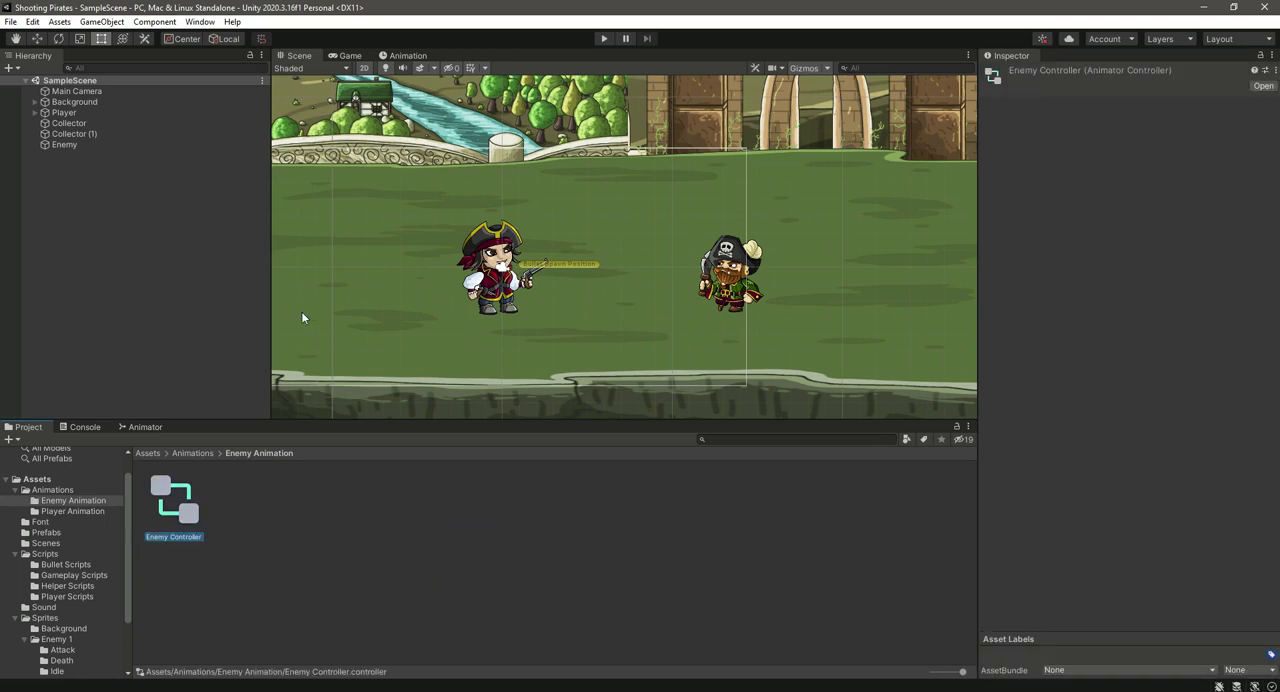
left_click(59, 144)
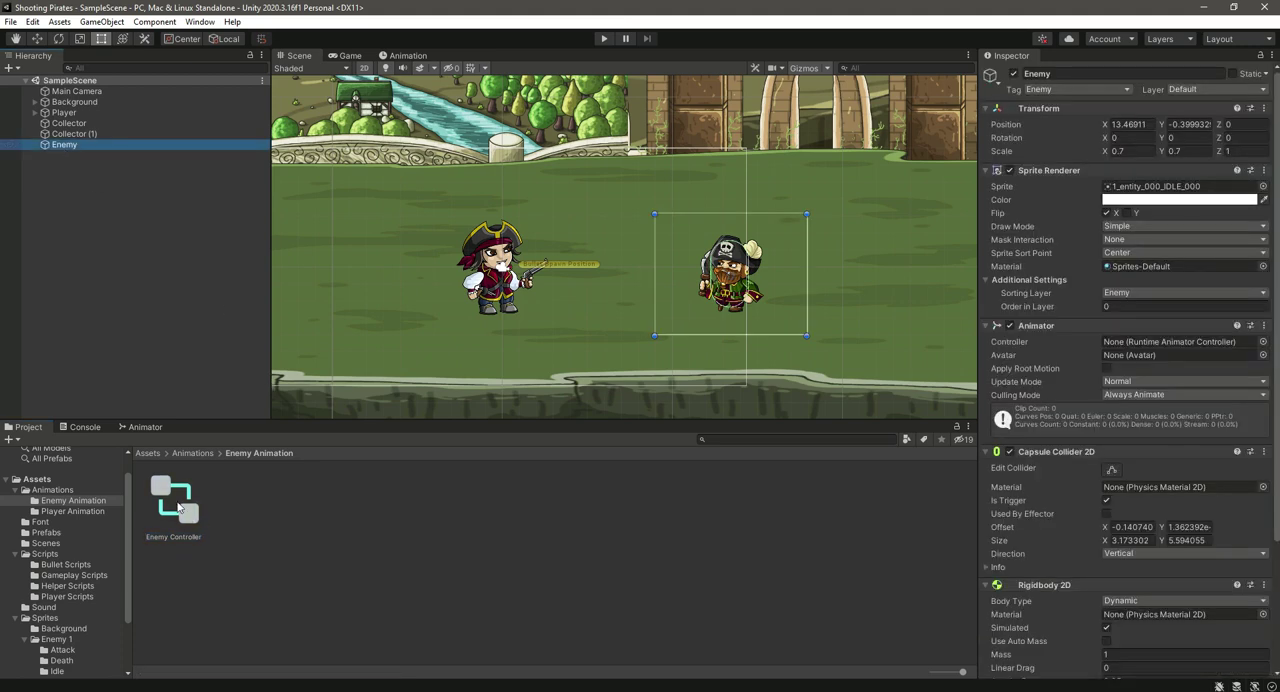
left_click_drag(180, 508, 1141, 346)
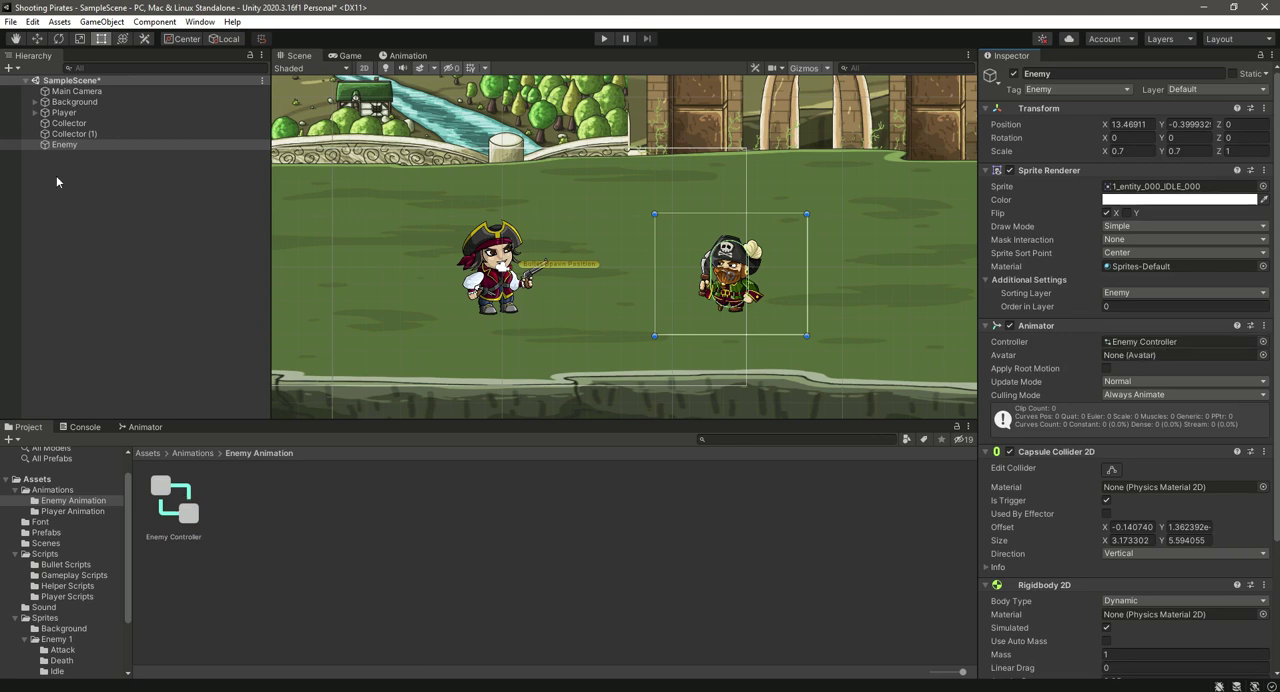
Step: Create the enemy's first animation clip and save it as Idle in the Enemy Animation folder
left_click(176, 503)
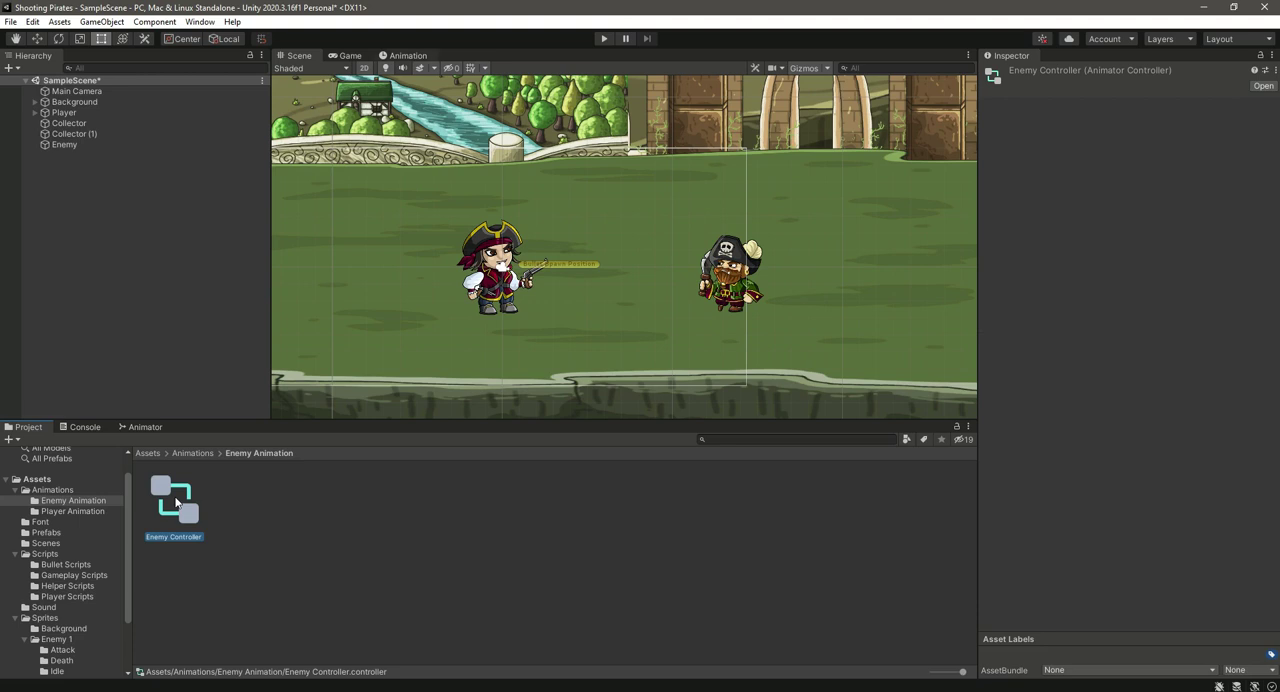
left_click(408, 56)
left_click(720, 264)
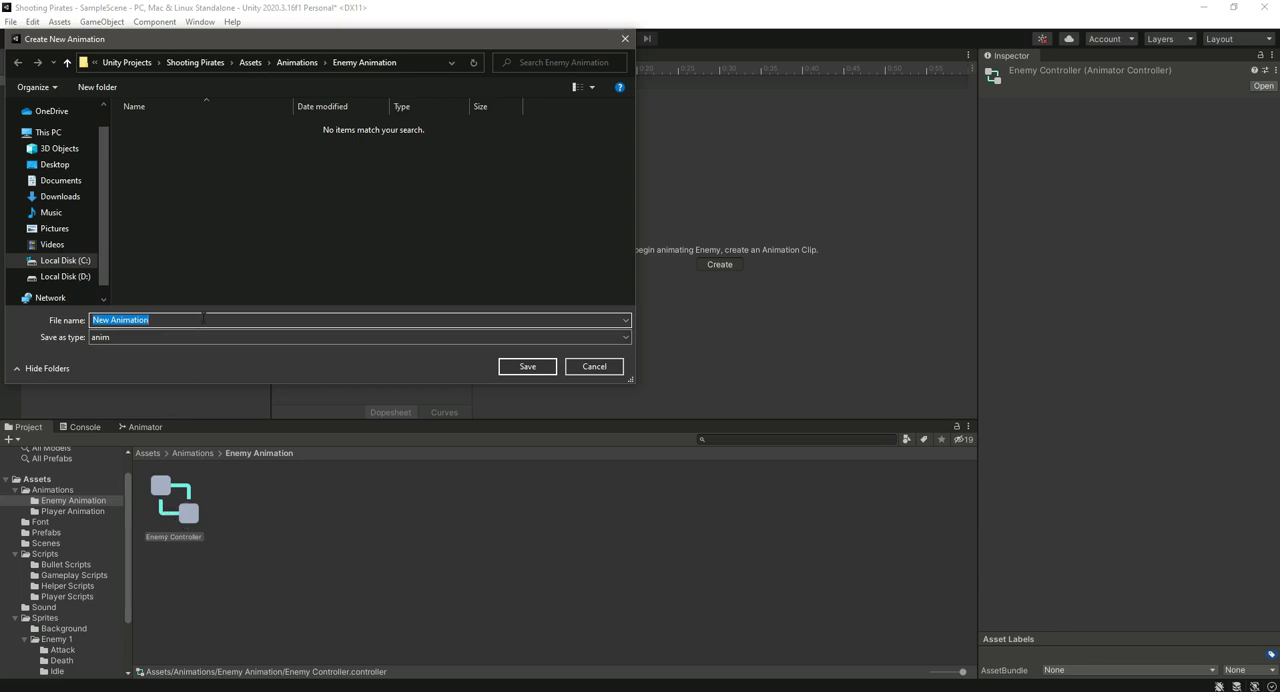
key("BackSpace")
type("Idle")
left_click(527, 367)
Step: Create a new enemy animation clip named Walk in the Enemy Animation folder
left_click(339, 81)
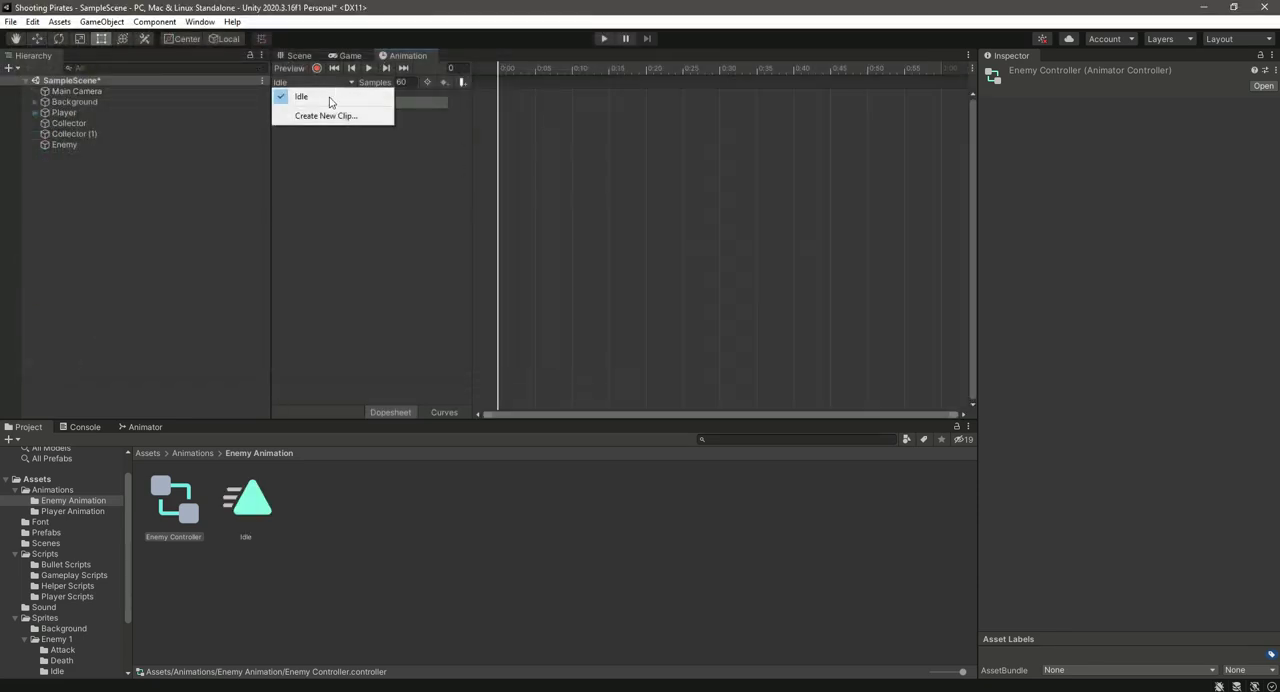
left_click(330, 114)
type("Walk")
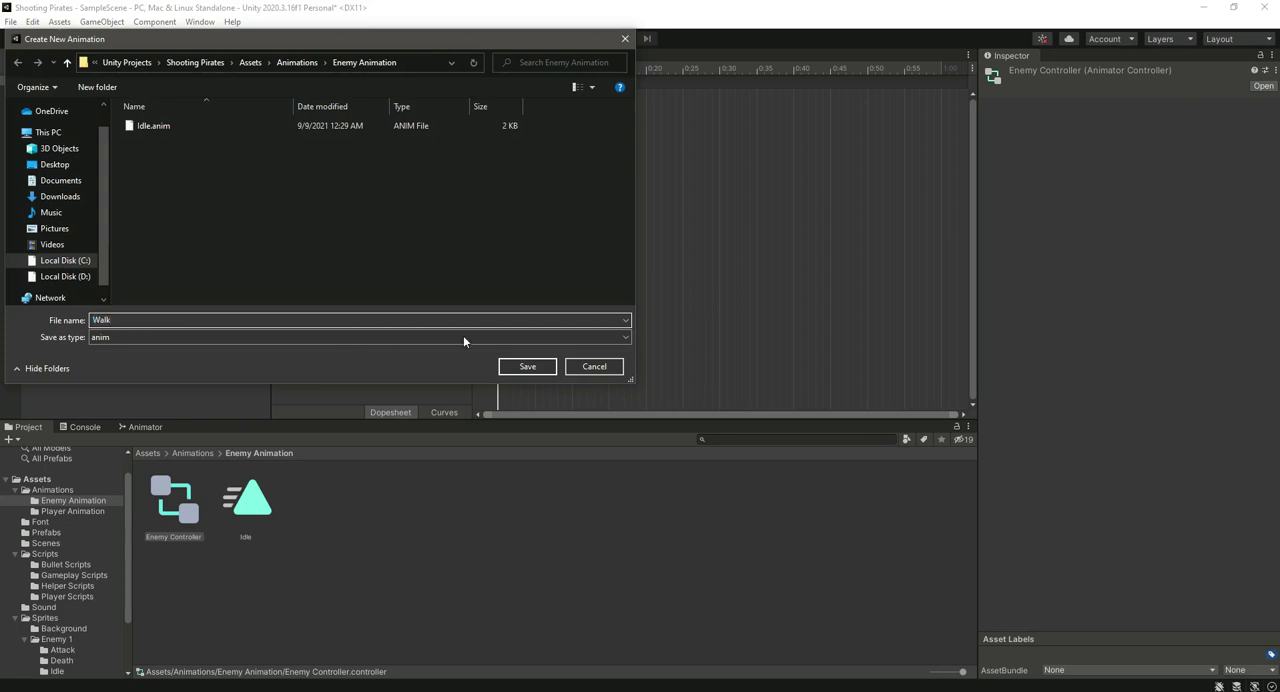
left_click(527, 366)
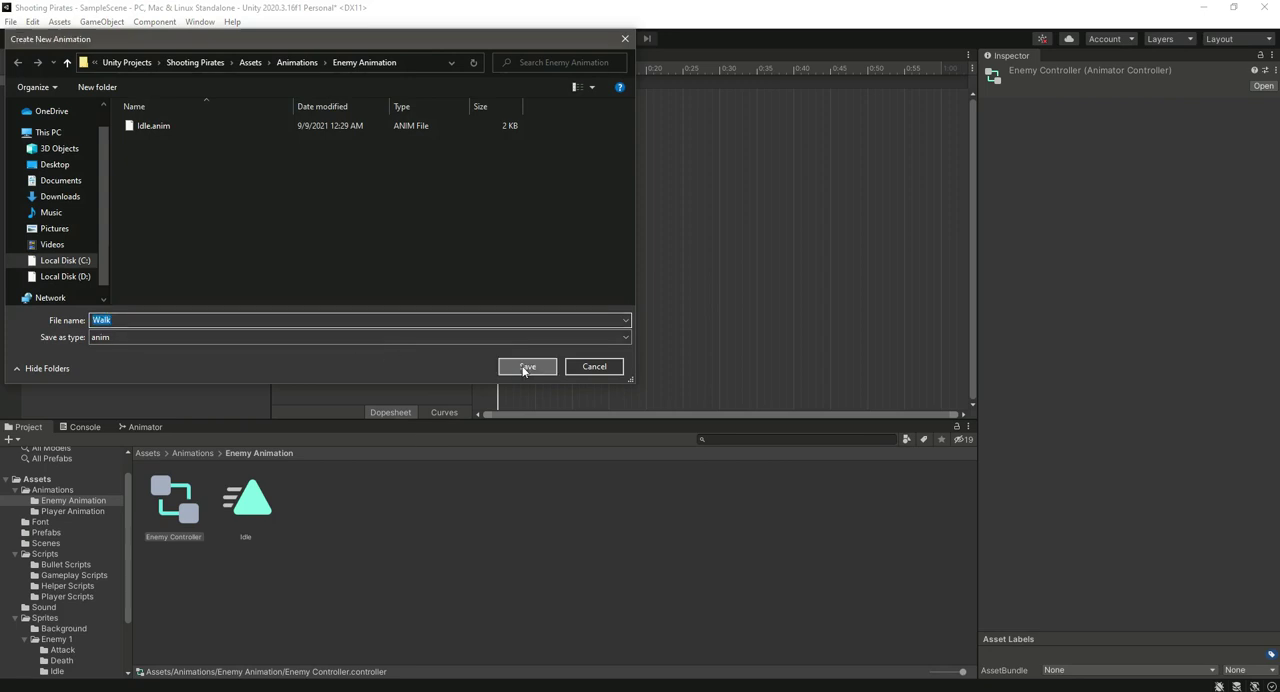
Step: Create a new enemy animation clip named Attack in the Enemy Animation folder
left_click(321, 80)
left_click(322, 129)
type("Attack")
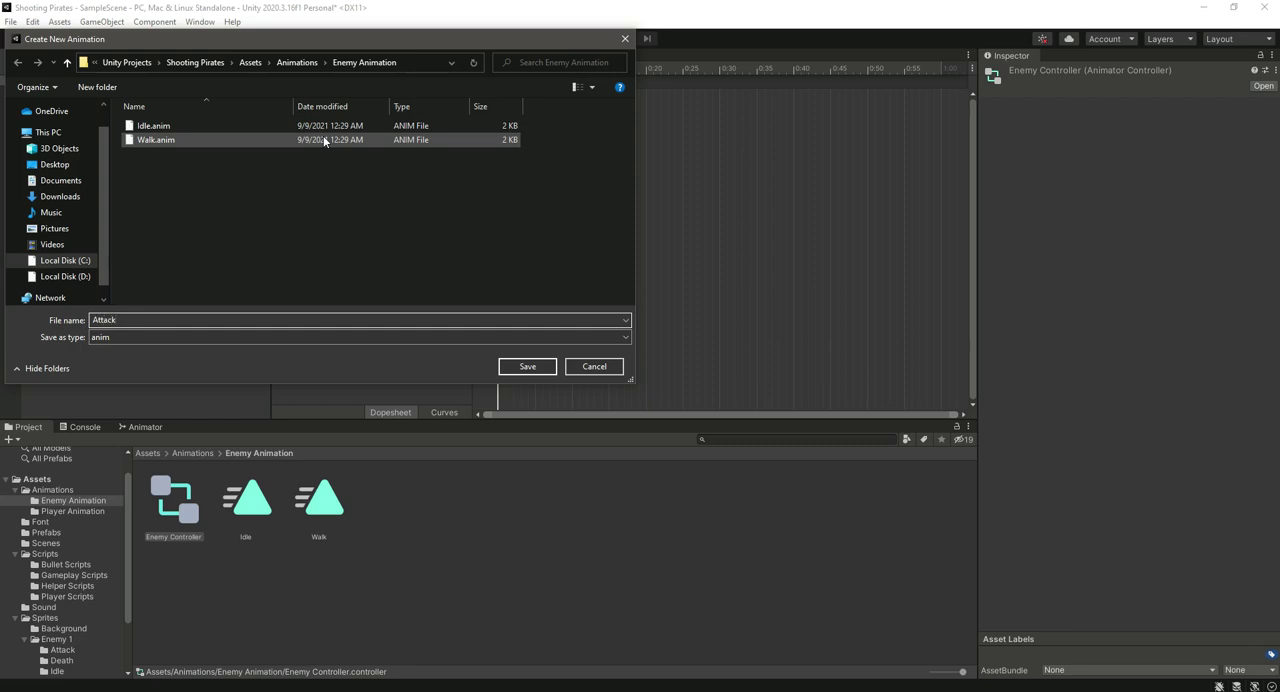
left_click(525, 366)
Step: Create a new enemy animation clip named Death in the Enemy Animation folder
left_click(327, 79)
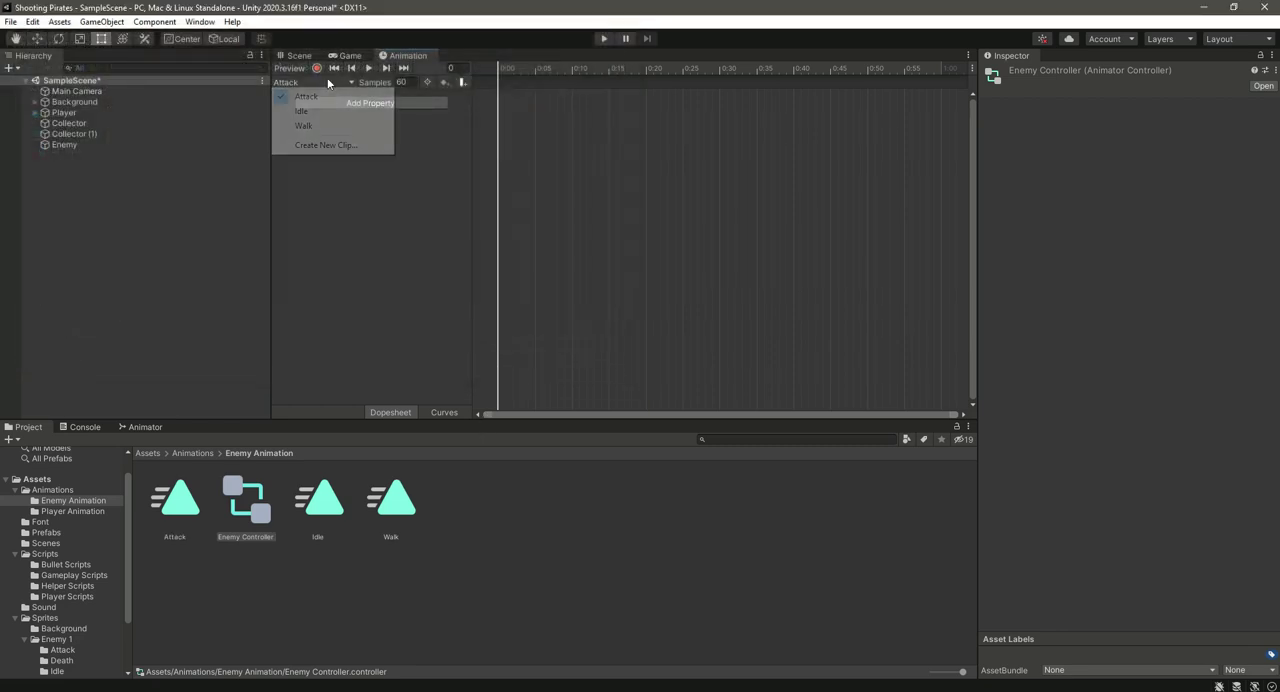
left_click(334, 146)
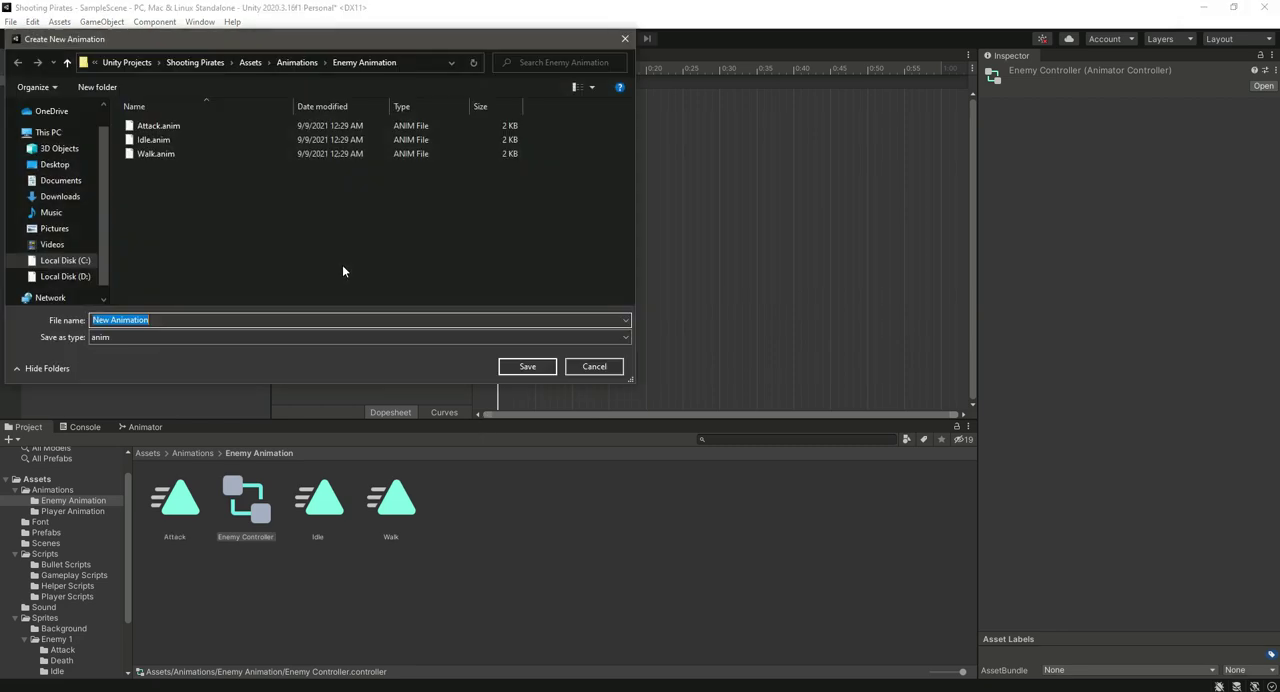
type("Death")
left_click(530, 367)
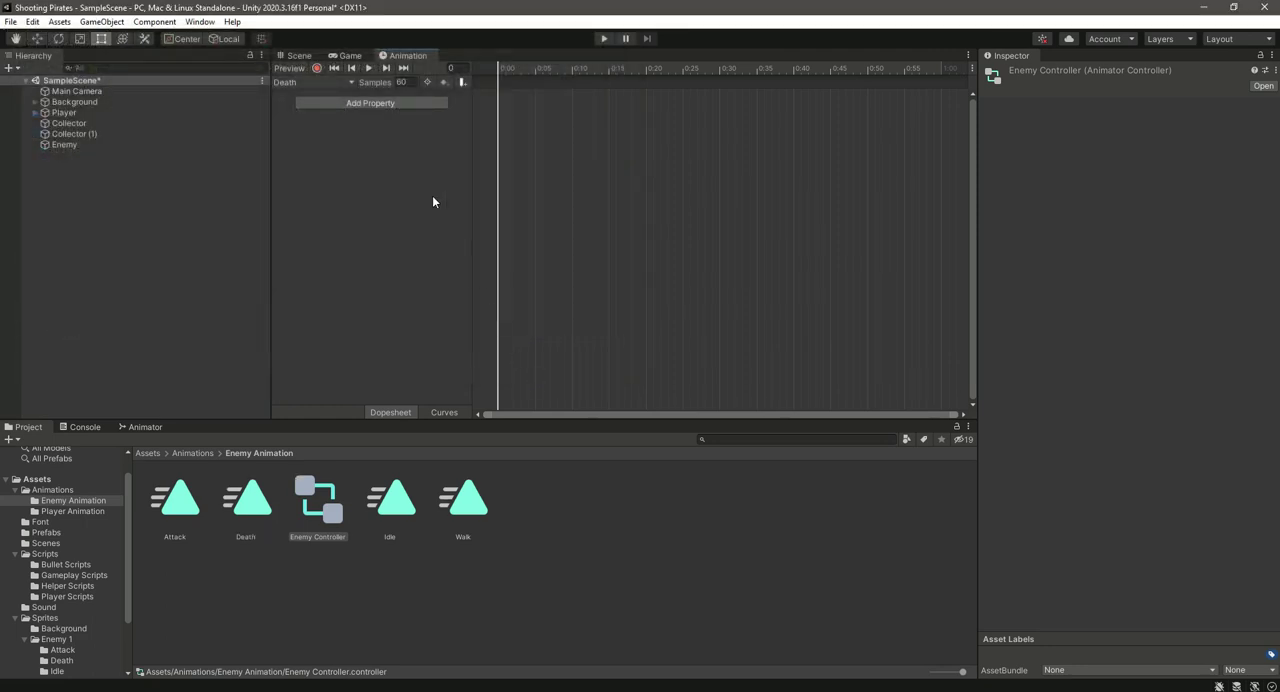
Step: Add all sprites from the Enemy 1 Idle folder as keyframes of the Idle clip, starting at frame 0
left_click(326, 83)
left_click(328, 126)
left_click_drag(129, 540, 132, 605)
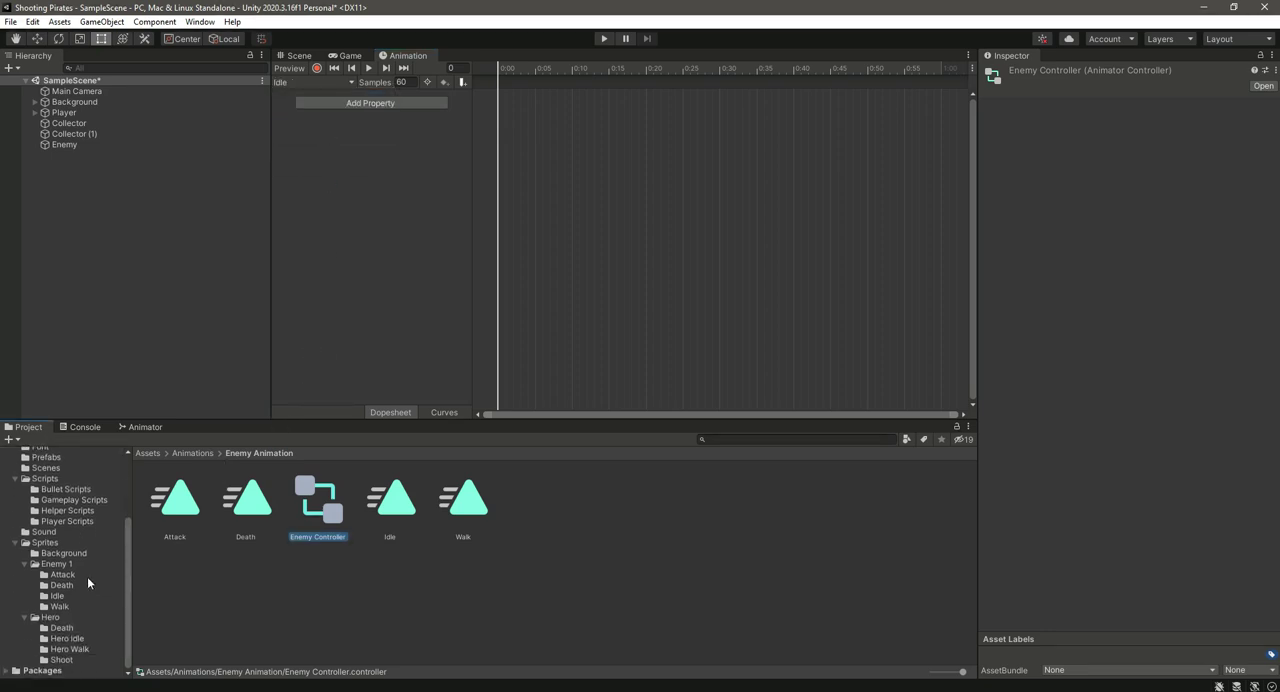
left_click(55, 595)
left_click(178, 504)
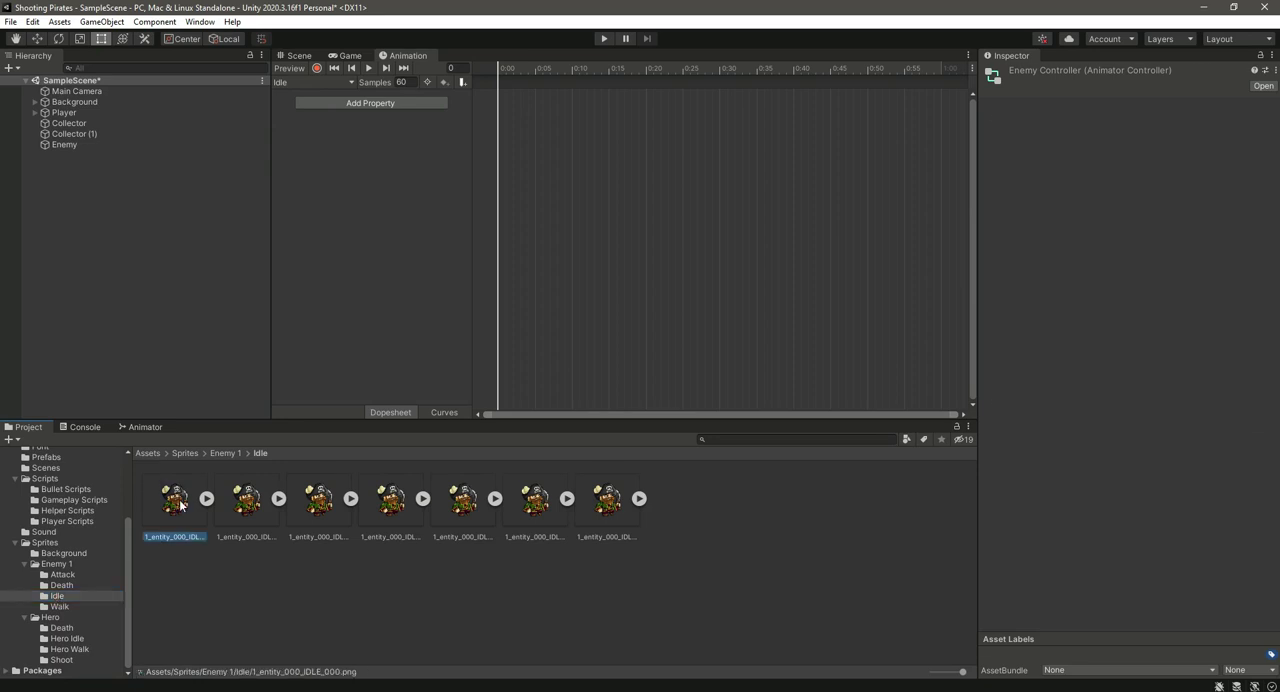
key("ctrl+a")
left_click_drag(178, 504, 509, 103)
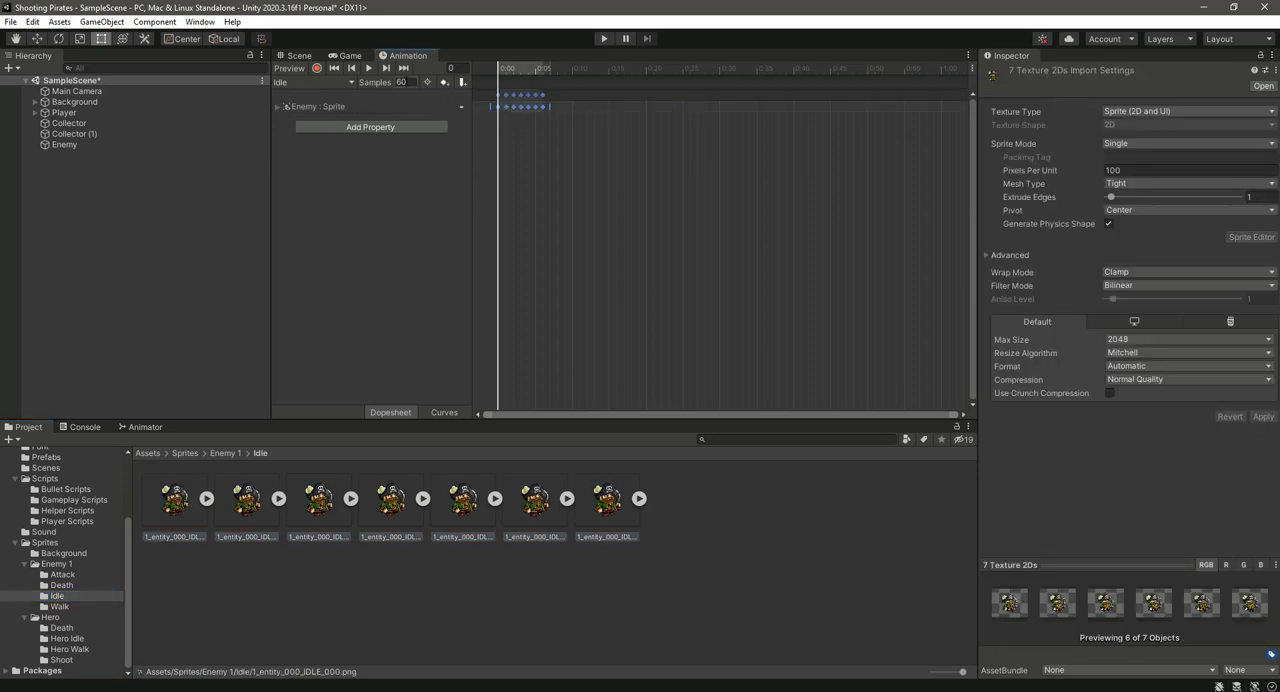
Step: Add all sprites from the Enemy 1 Walk folder as keyframes of the Walk clip, starting at frame 0
left_click(323, 83)
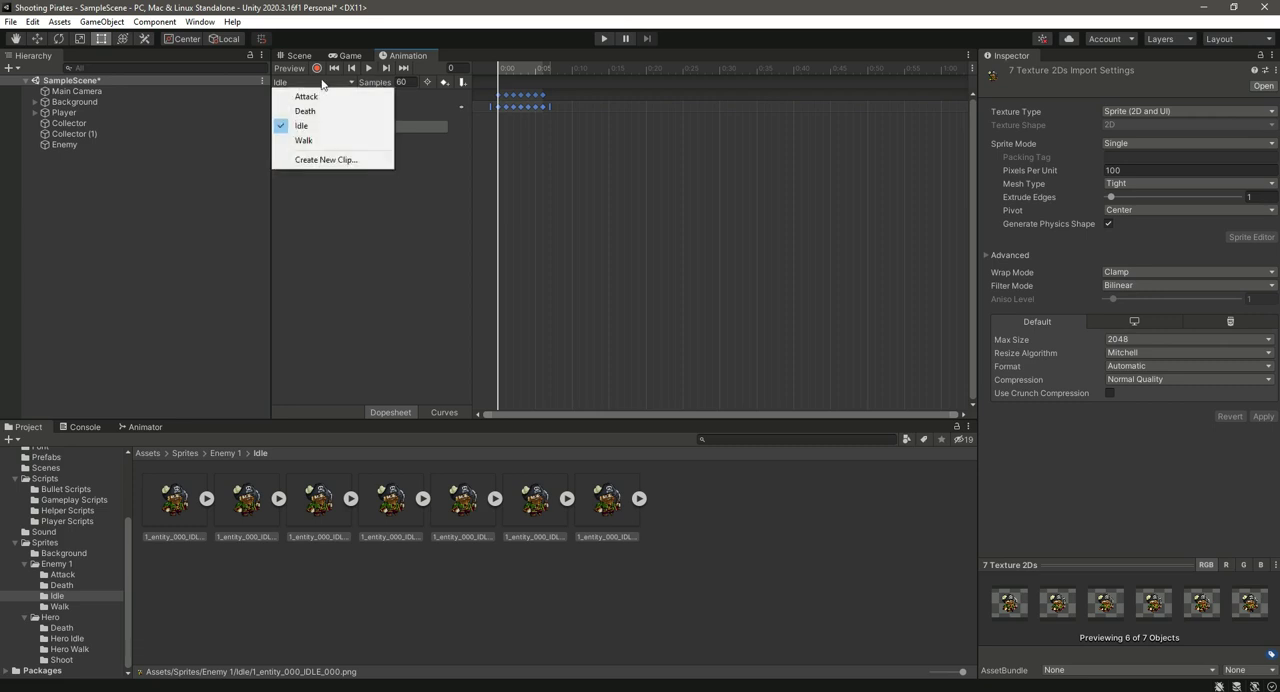
left_click(326, 141)
left_click(66, 607)
left_click(176, 500)
key("ctrl+a")
left_click_drag(168, 491, 461, 385)
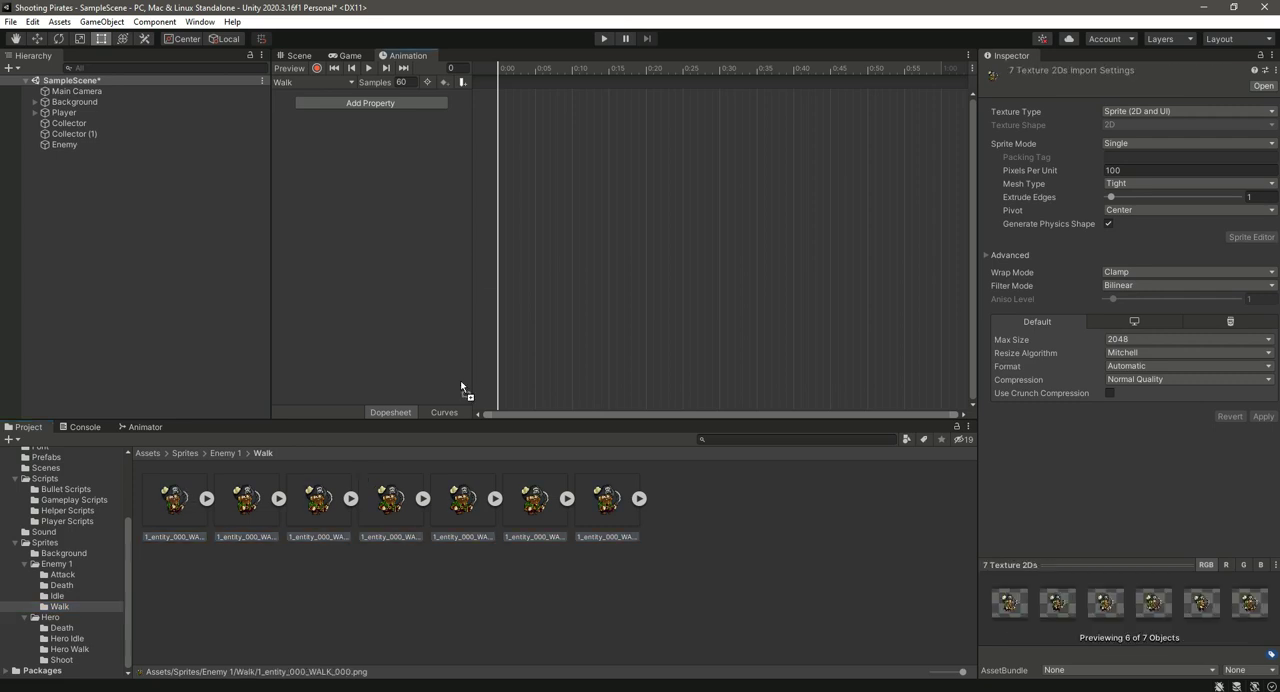
left_click_drag(522, 101, 522, 101)
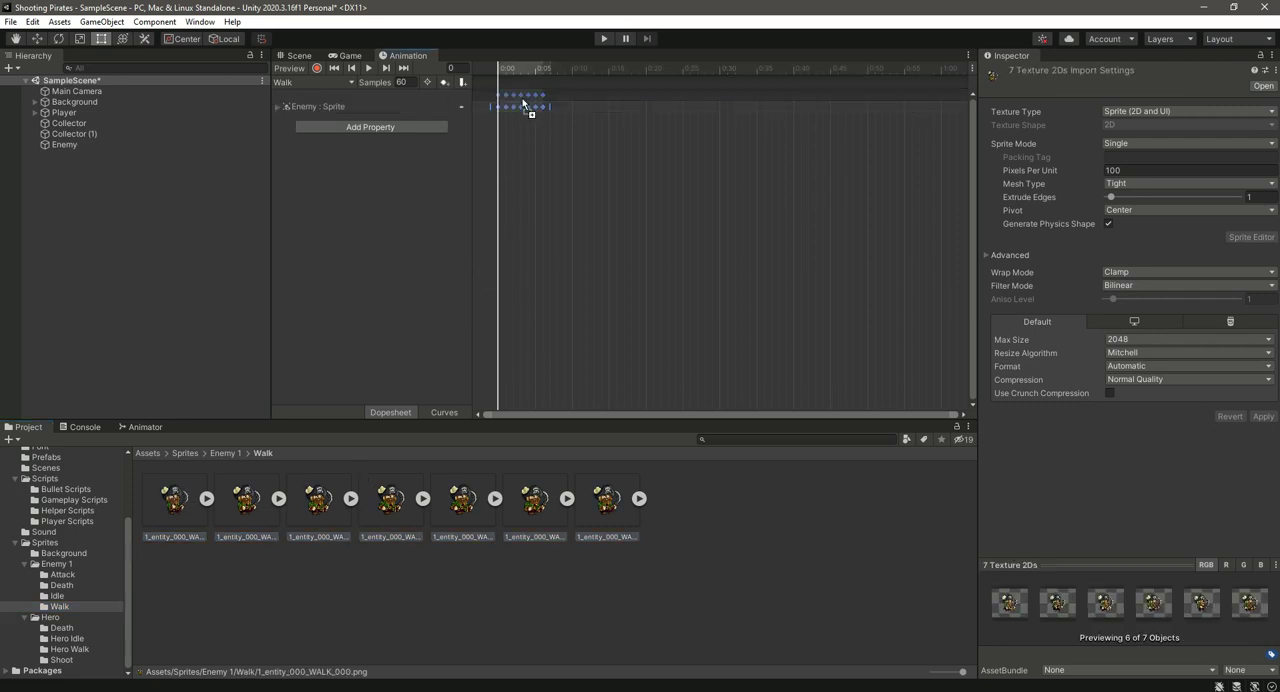
Step: Add all sprites from the Enemy 1 Death folder as keyframes of the Death clip, starting at frame 0
left_click(62, 585)
left_click(174, 500)
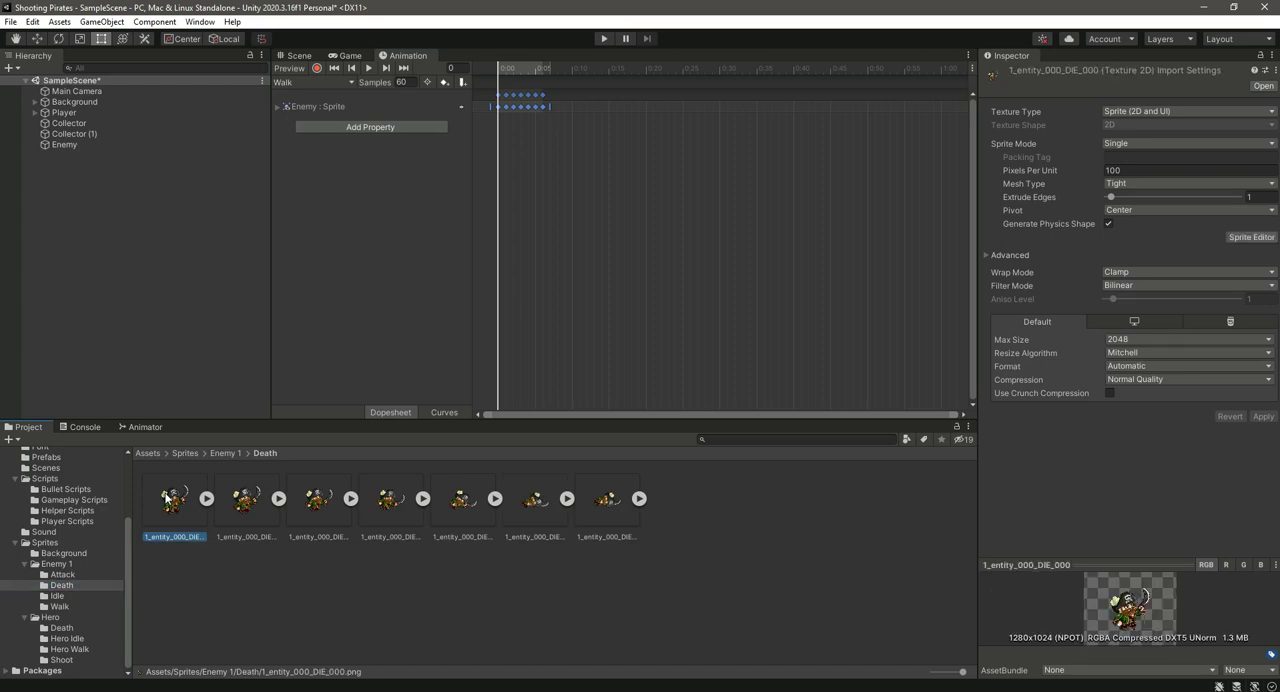
key("ctrl+a")
left_click(313, 83)
left_click(322, 108)
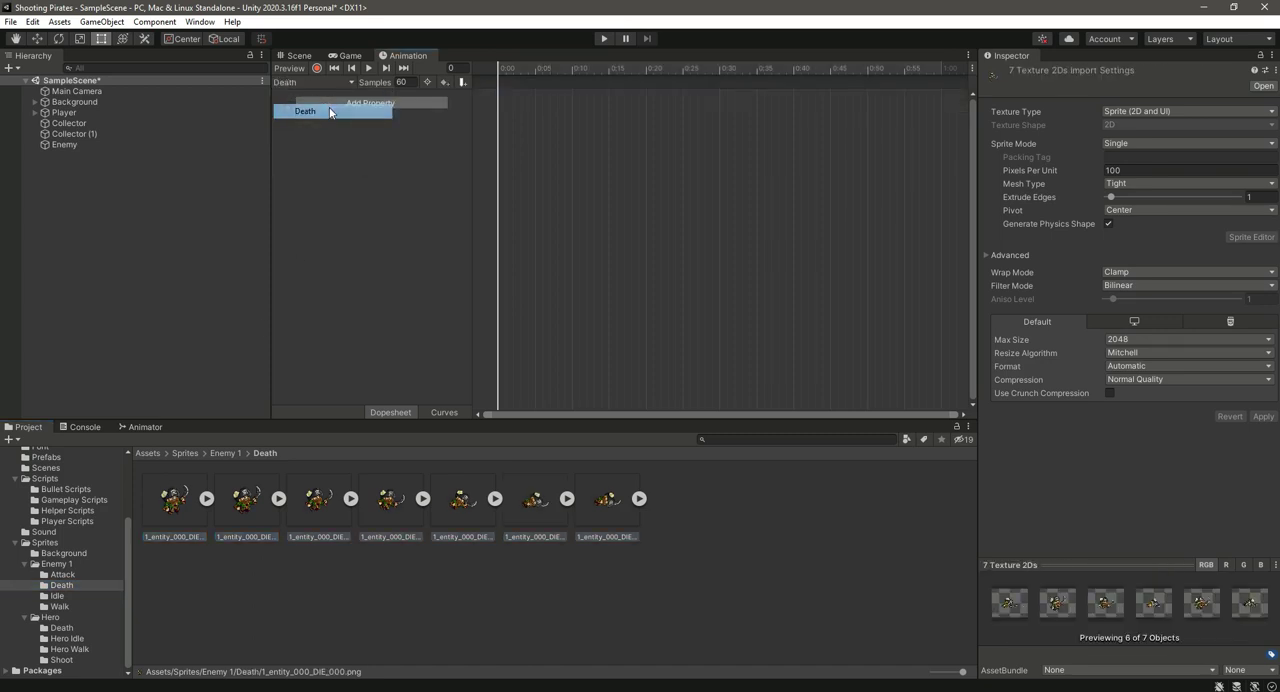
left_click_drag(176, 501, 524, 132)
Step: Add all sprites from the Enemy 1 Attack folder as keyframes of the Attack clip, starting at frame 0
left_click(313, 83)
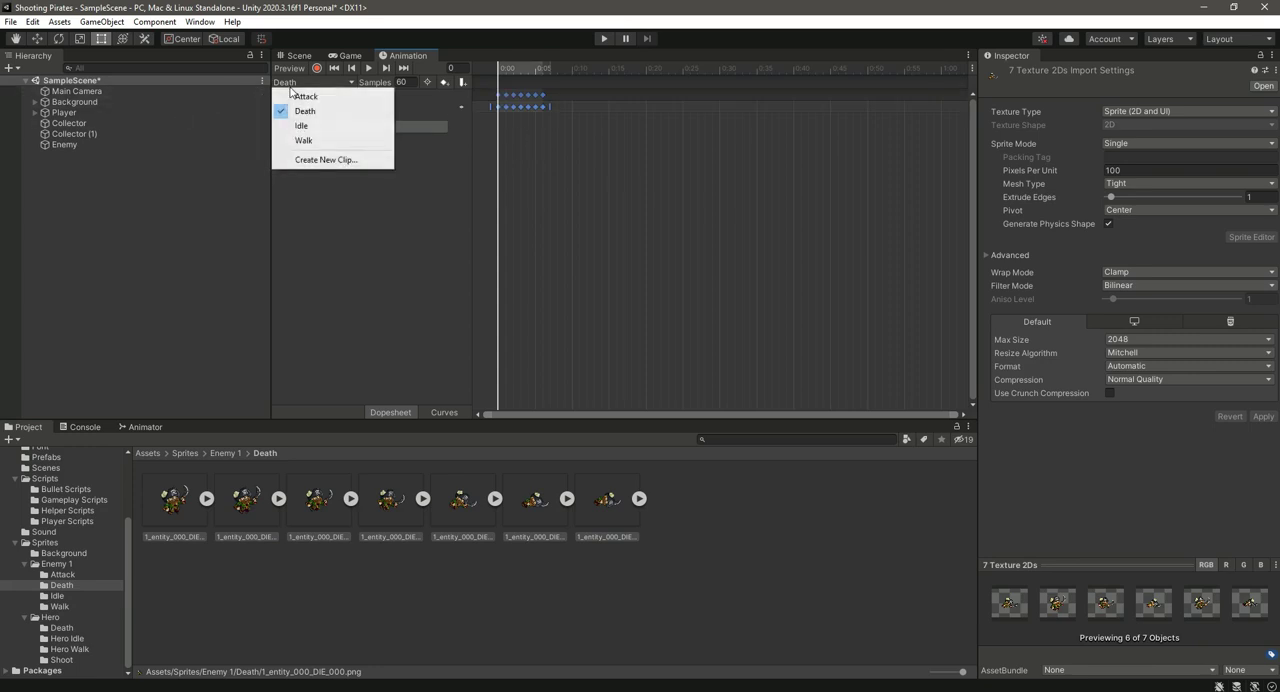
left_click(318, 96)
left_click(62, 574)
left_click(173, 499)
key("ctrl+a")
left_click_drag(175, 499, 511, 111)
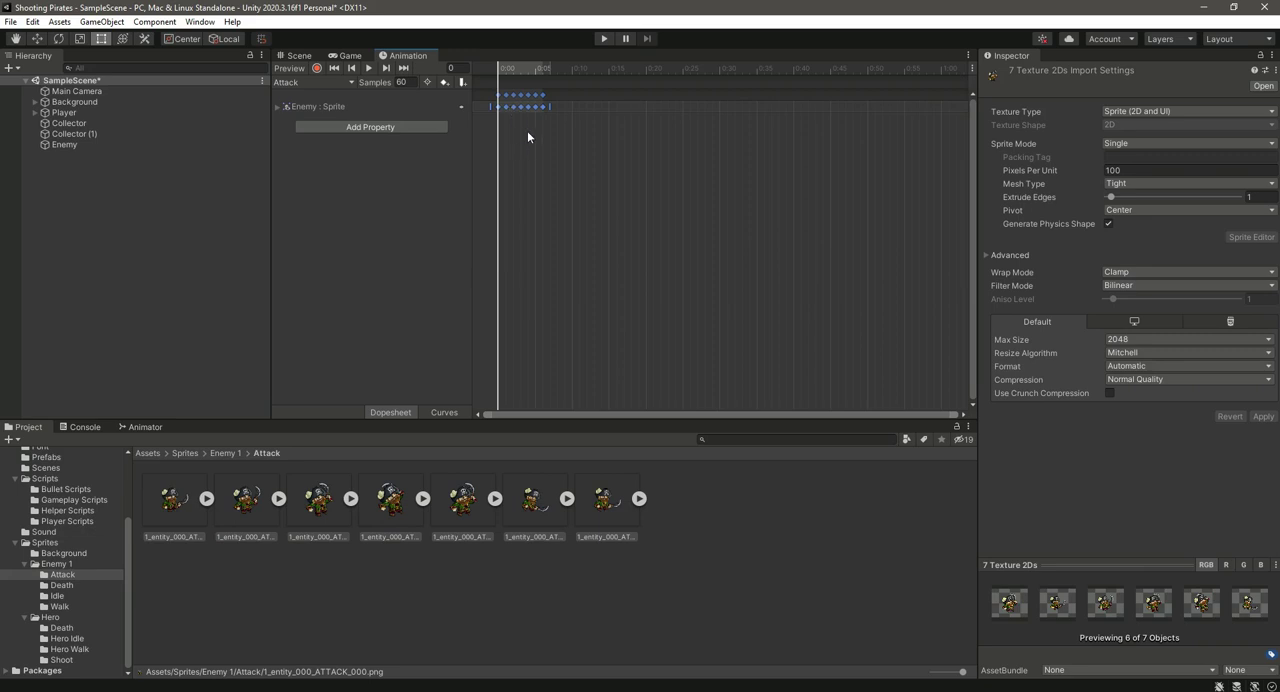
Step: Keep the Attack clip selected and dock the Animation window beside the Animator window so the scene can be seen
left_click(339, 84)
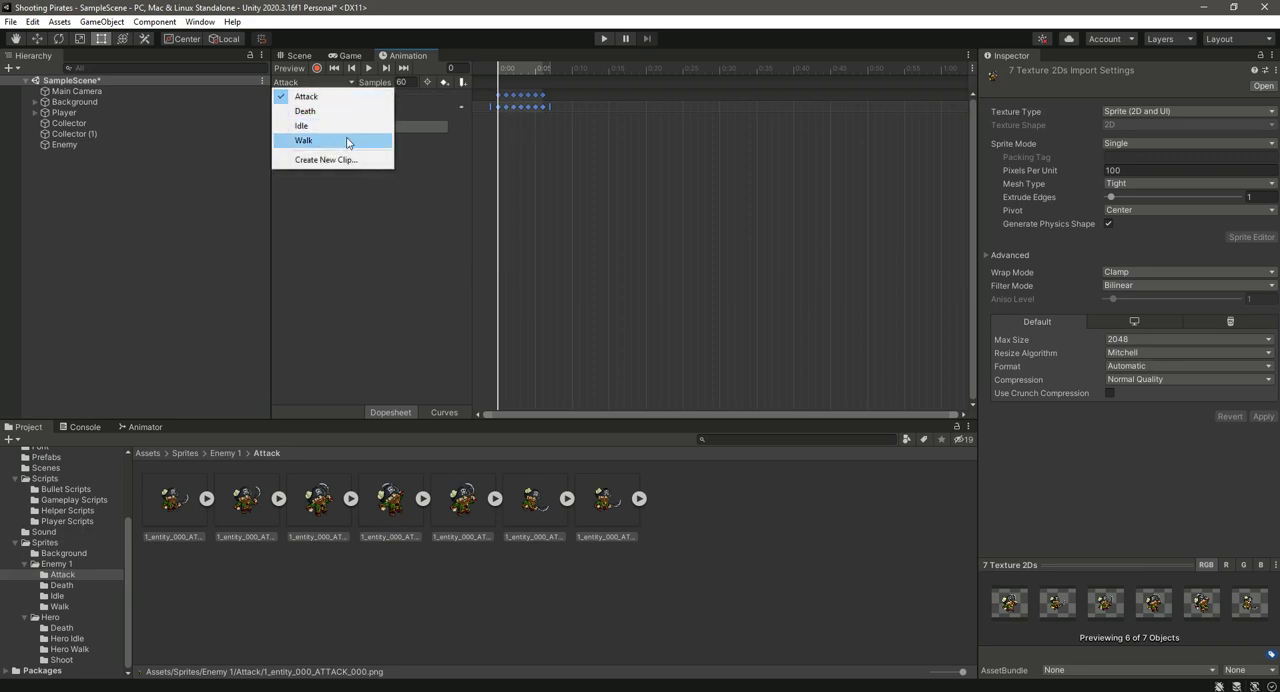
left_click(306, 96)
left_click_drag(402, 58, 253, 431)
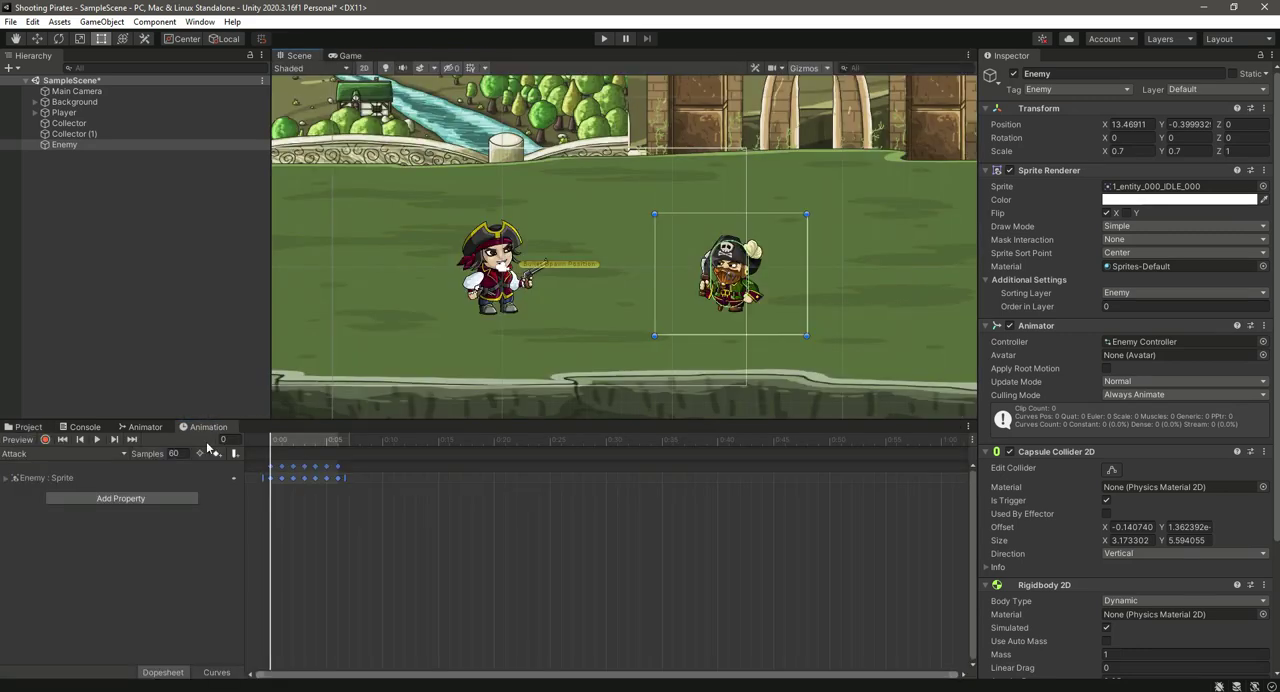
Step: Play the enemy's Attack clip to preview it in the scene
left_click(97, 459)
left_click(88, 468)
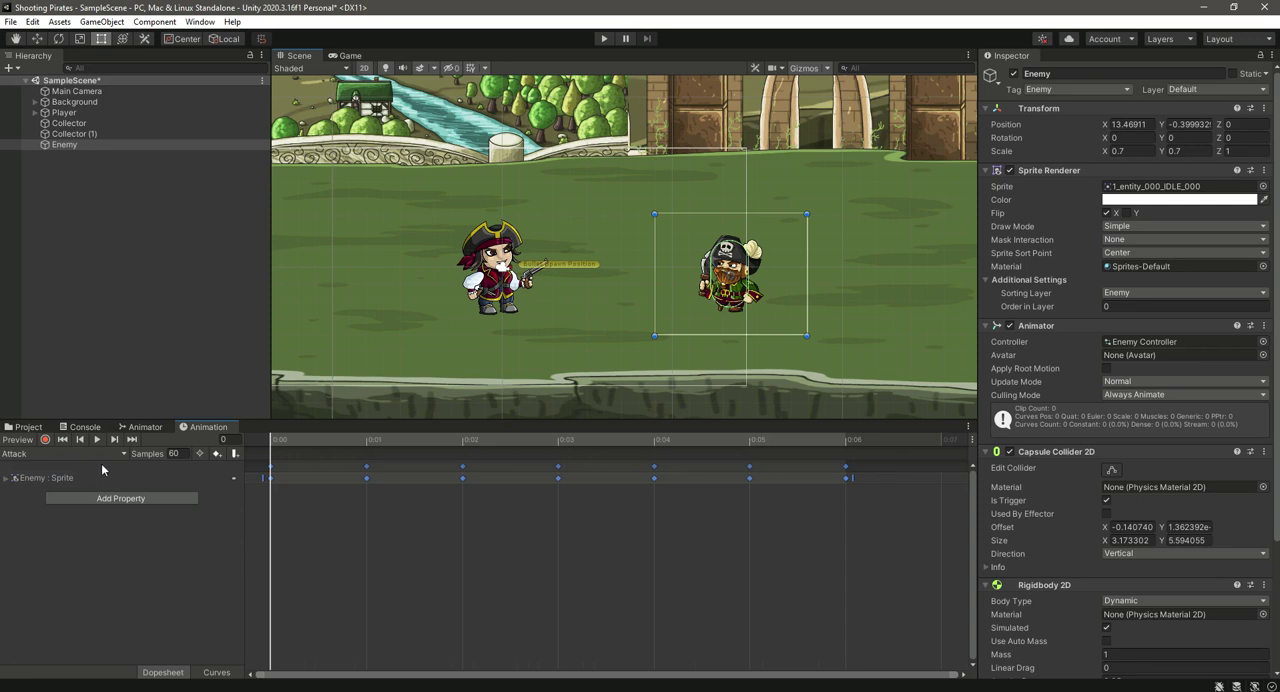
left_click(97, 439)
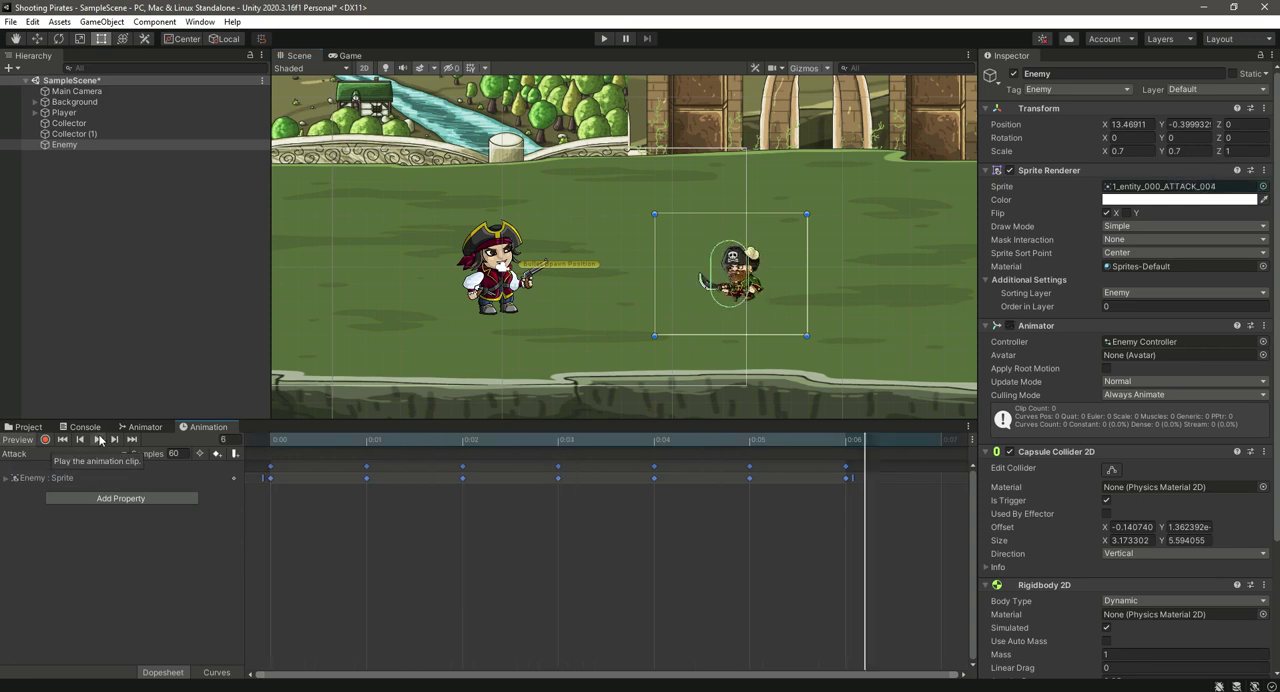
Step: Slow the playing Attack clip by trying sample rates of 20, 15 and 12, settling on 10
type("20")
key("Return")
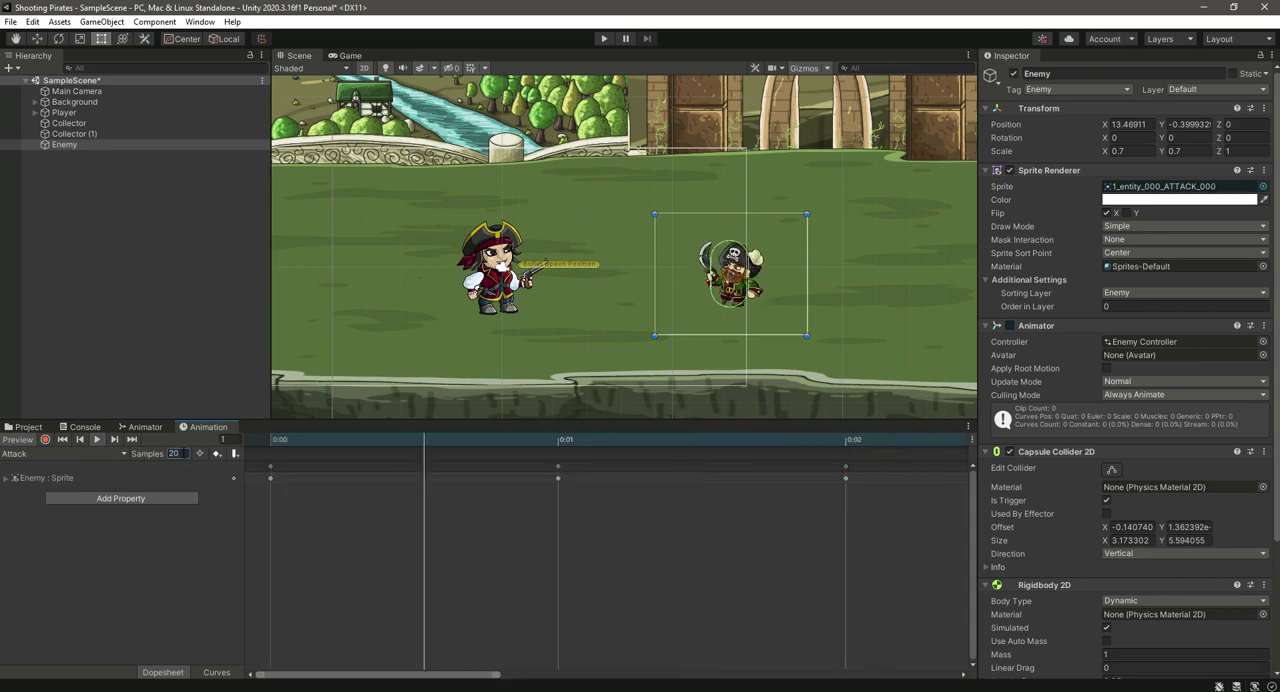
type("15")
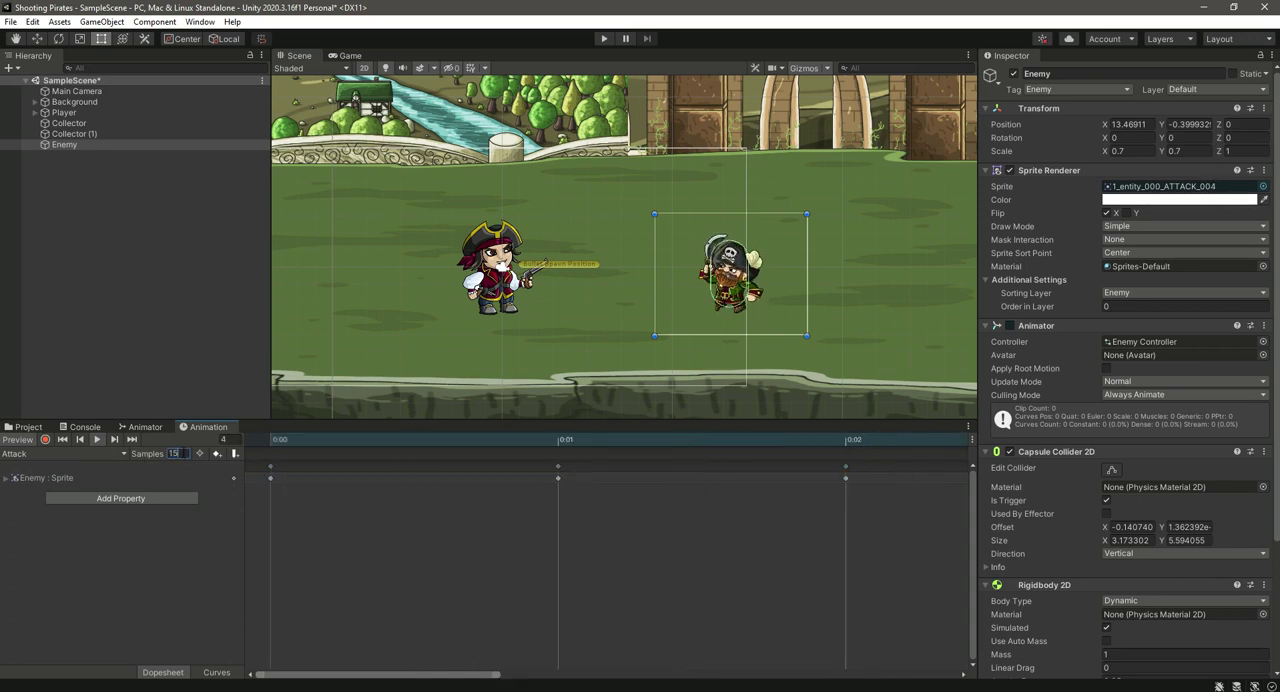
key("BackSpace")
type("2")
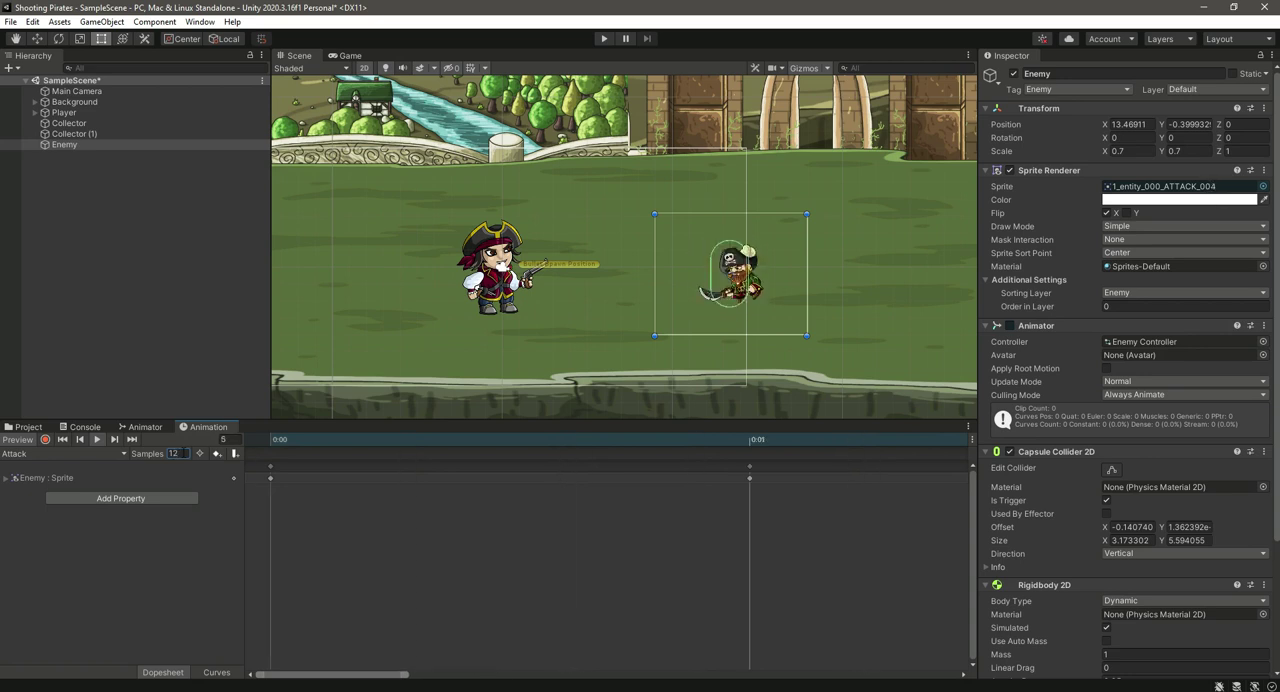
key("Return")
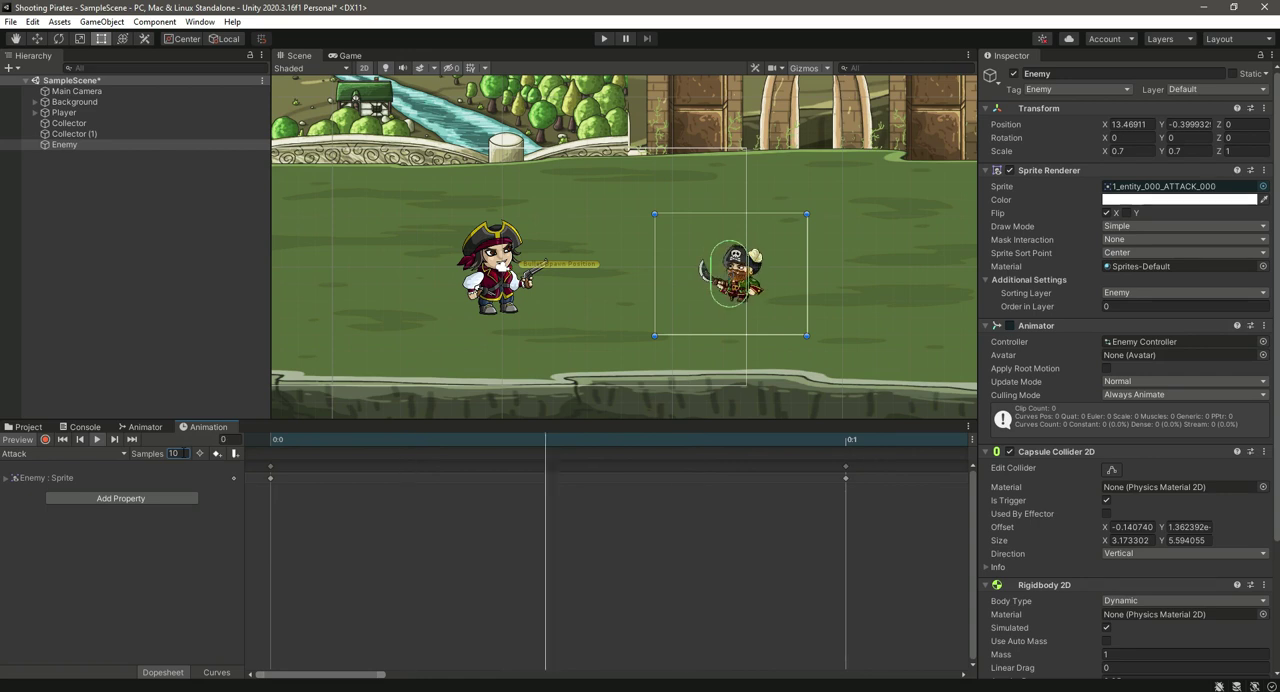
Step: Switch to the Death clip, preview it, and set its sample rate to 12 after trying 15
left_click(86, 453)
left_click(79, 485)
left_click(96, 440)
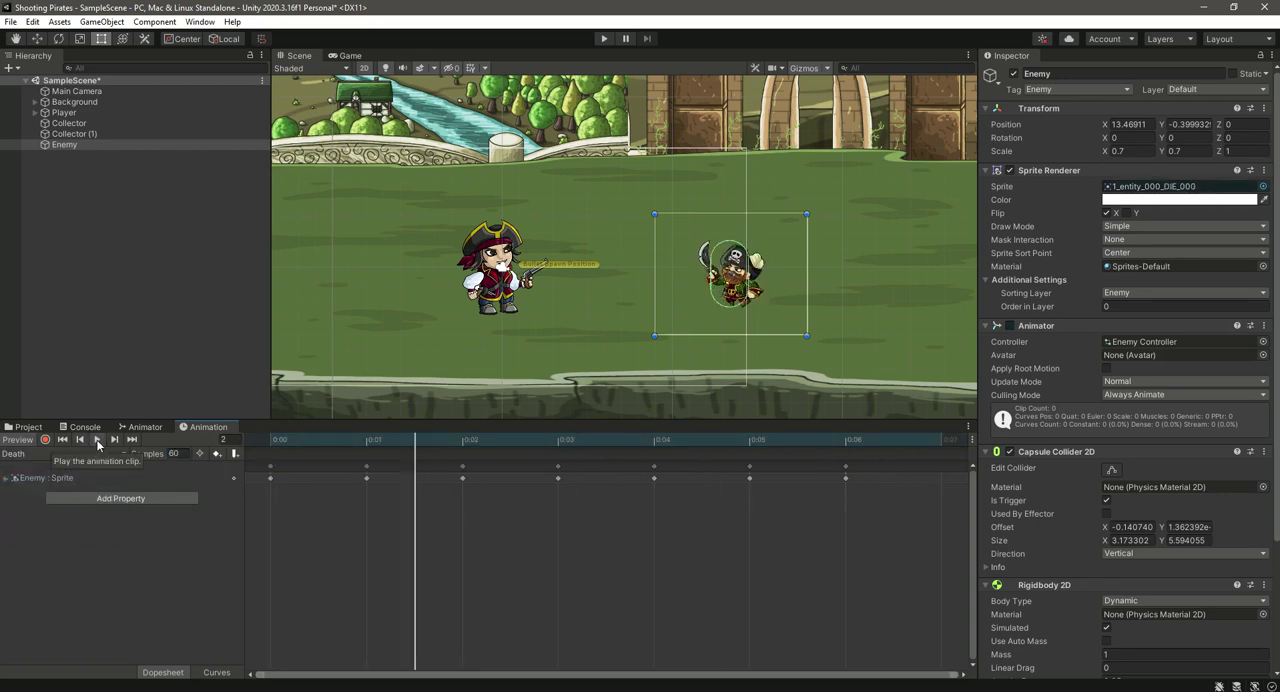
left_click(184, 453)
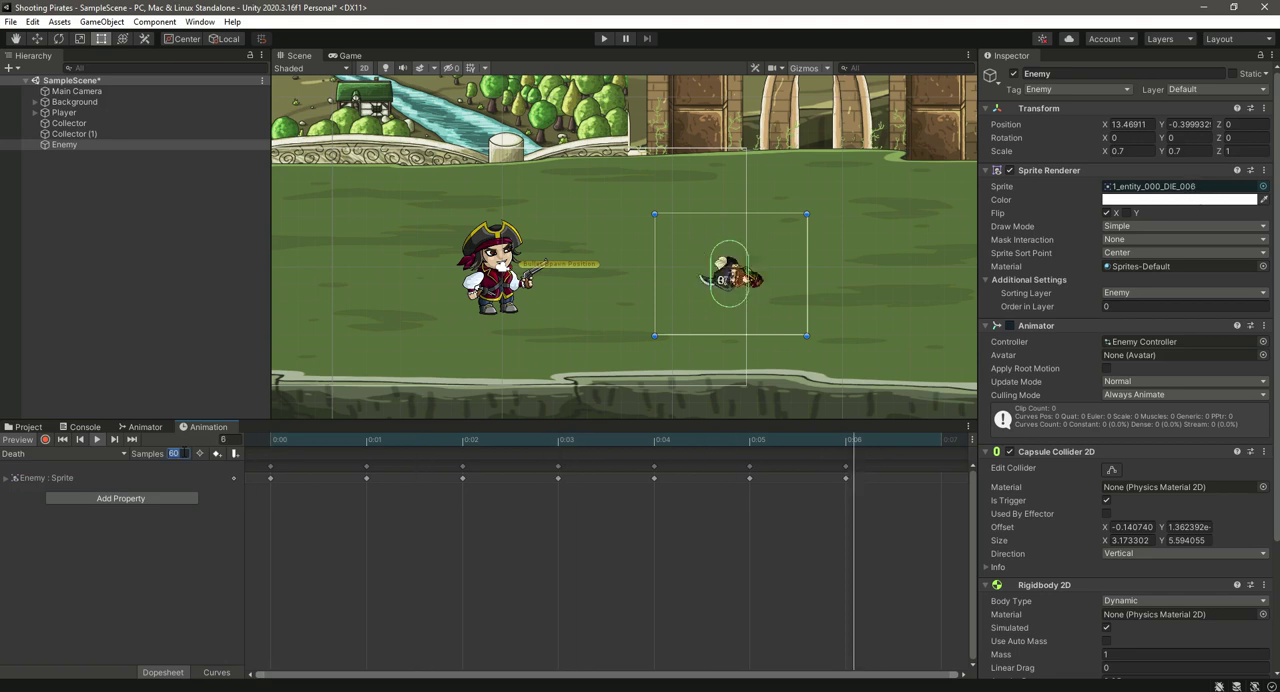
type("15")
key("Return")
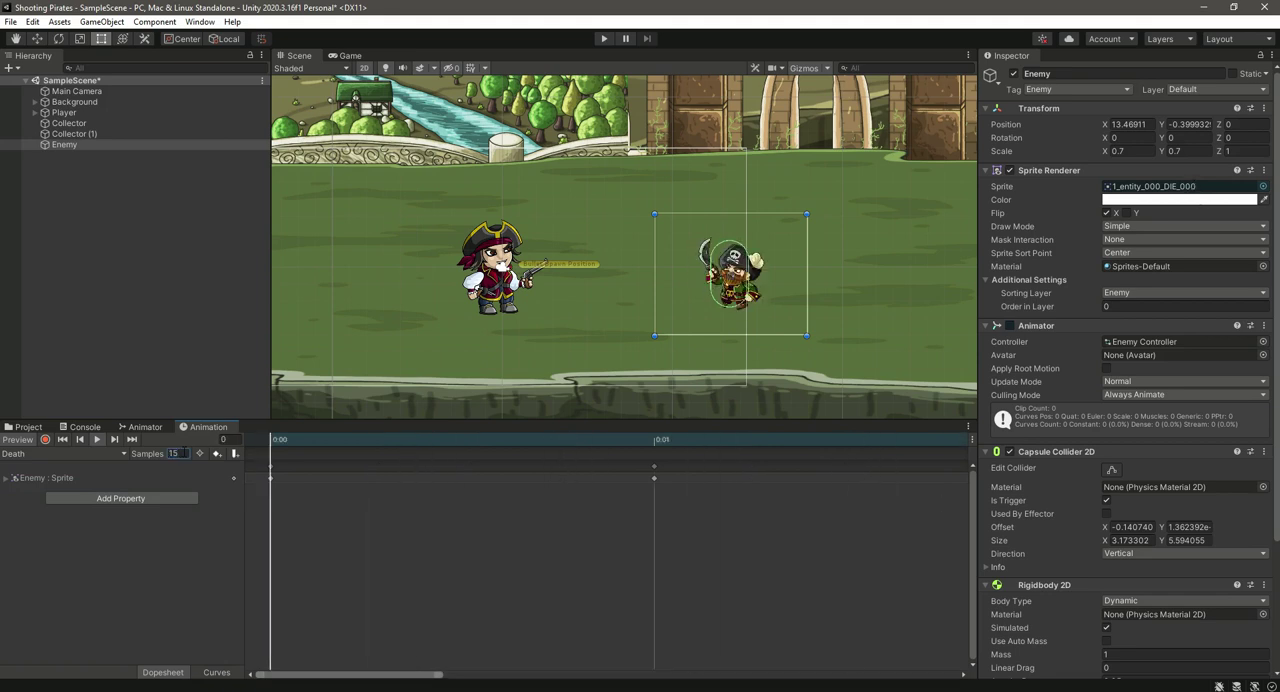
left_click(184, 453)
type("12")
key("Return")
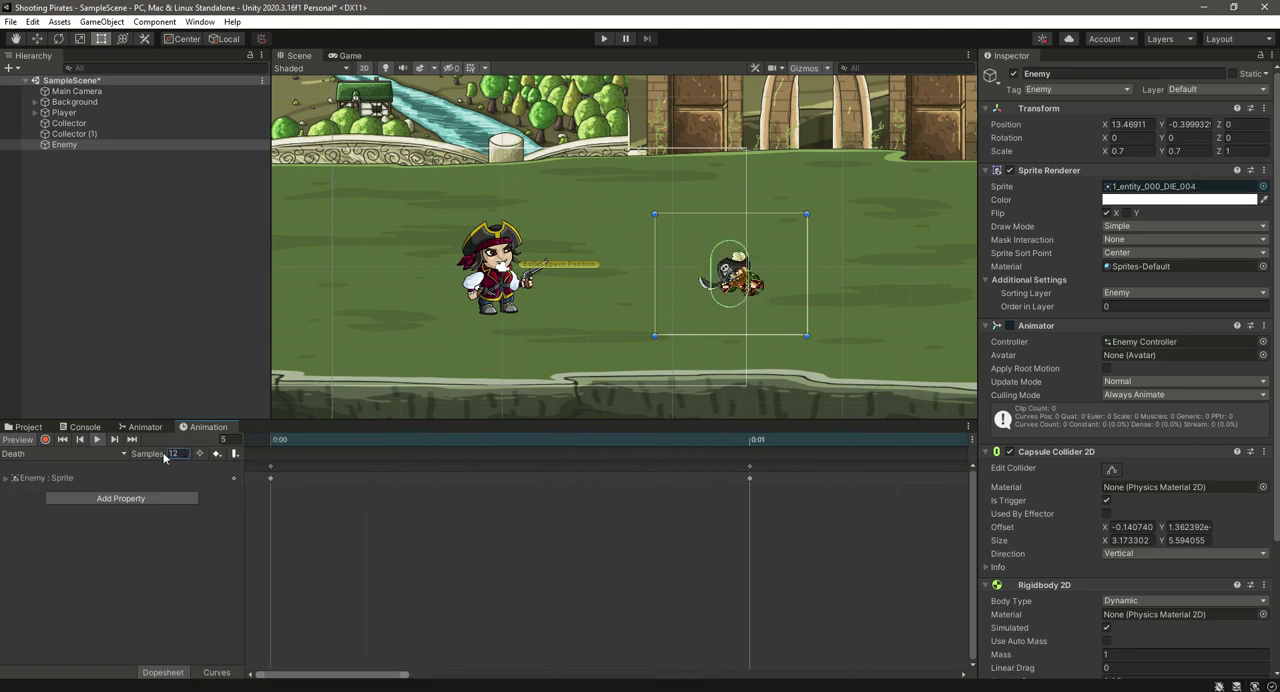
Step: Switch to the Idle clip, set its sample rate to 15 and preview it in the scene
left_click(40, 455)
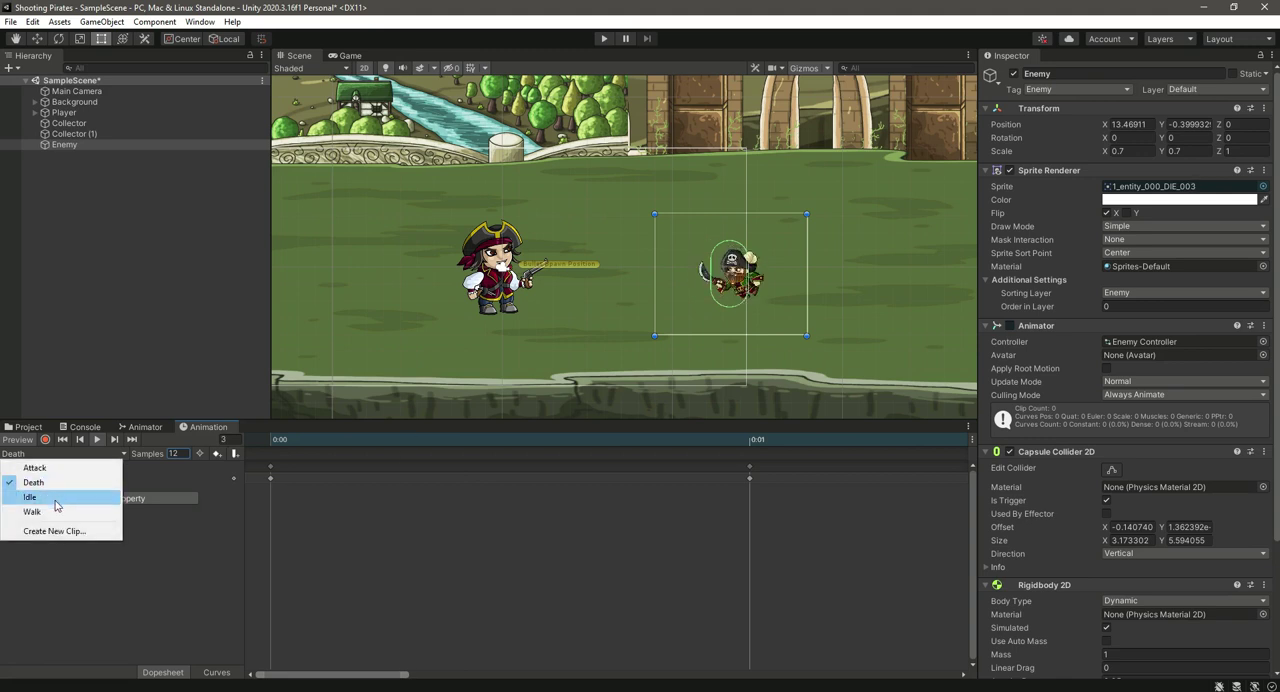
left_click(56, 498)
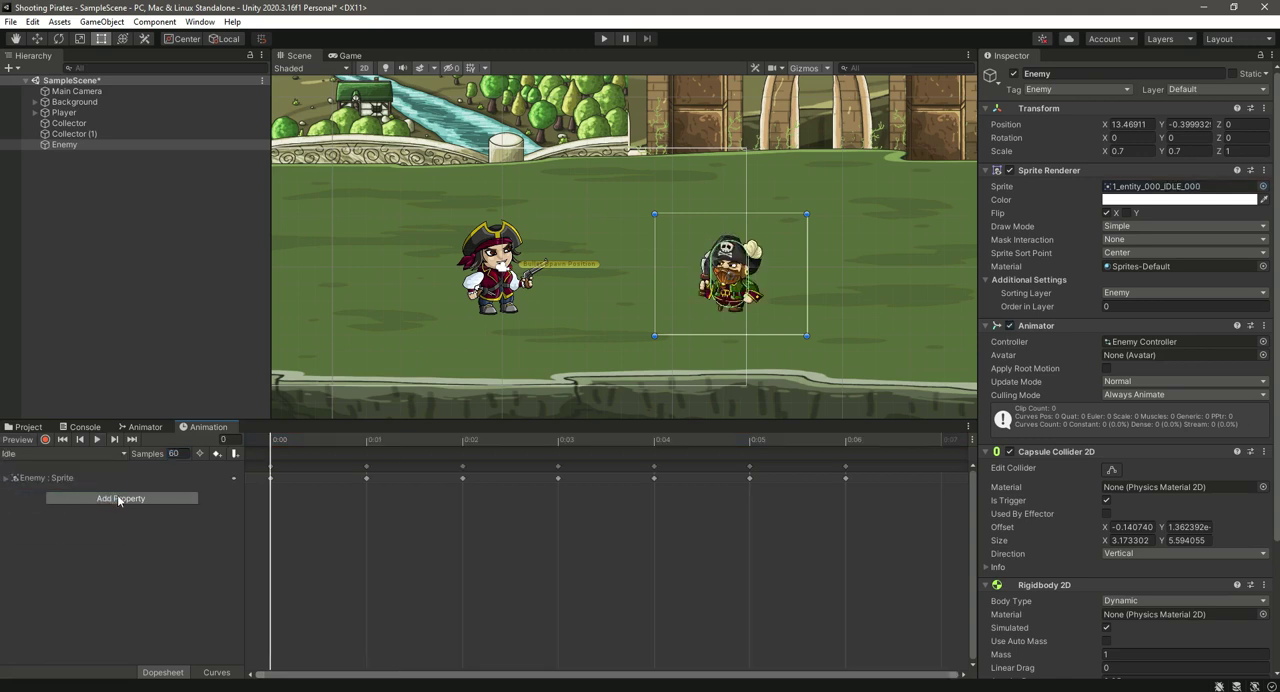
left_click(99, 440)
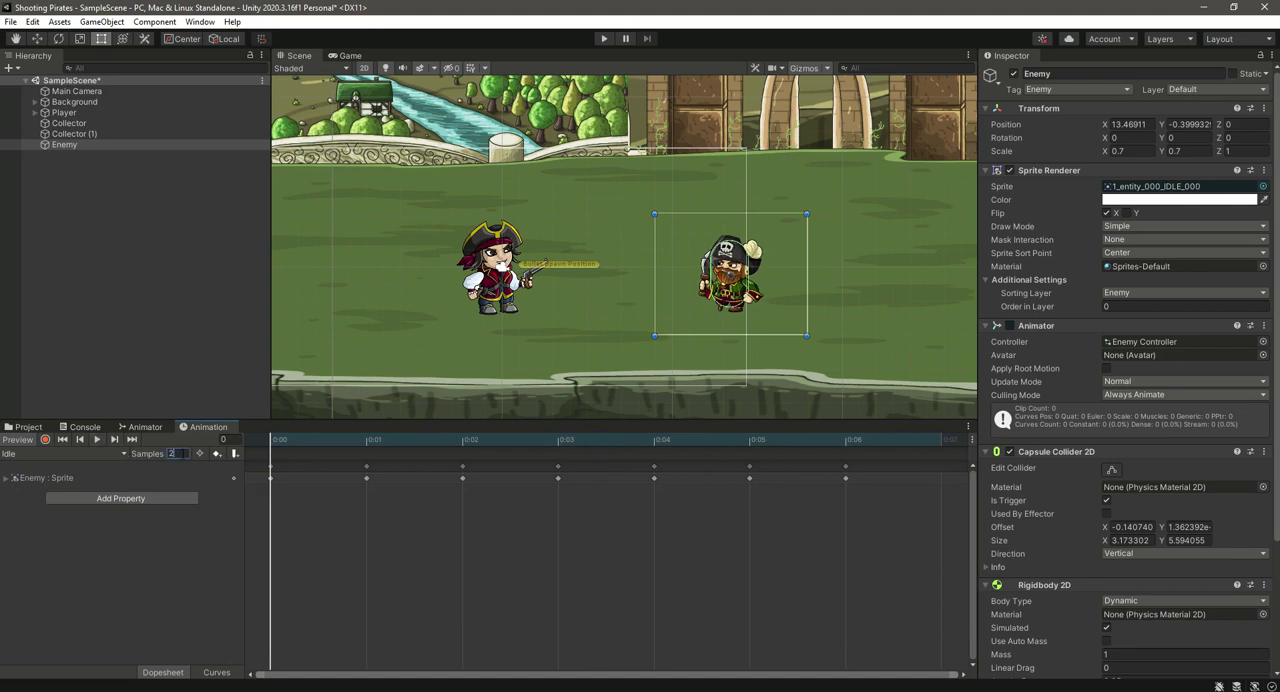
type("15")
key("Return")
left_click(97, 440)
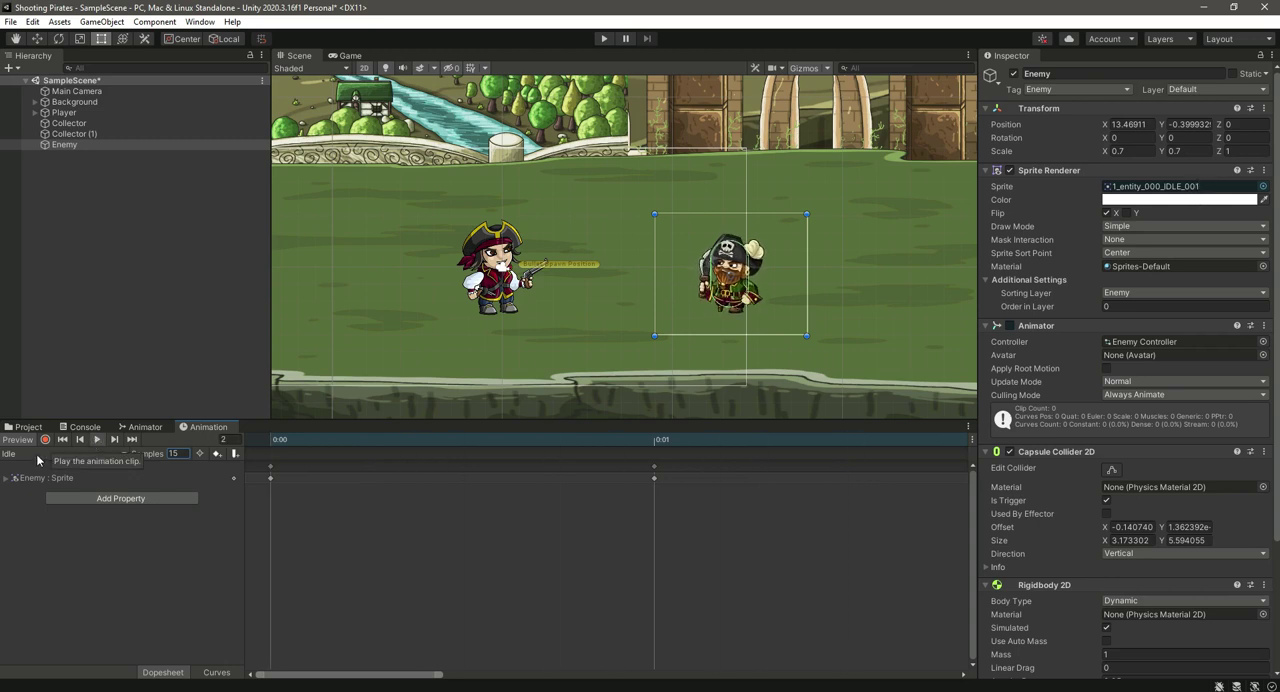
Step: Switch to the Walk clip, preview it, and set its sample rate to 15 after trying 20
left_click(60, 453)
left_click(30, 515)
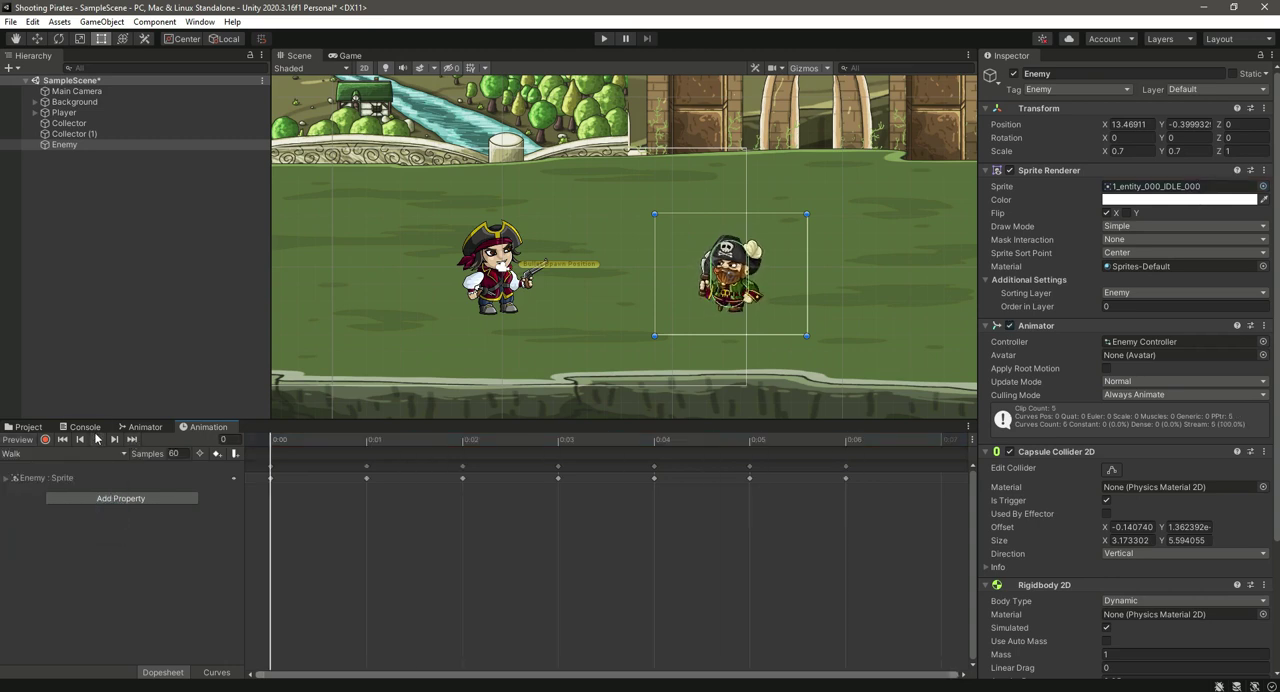
left_click(97, 440)
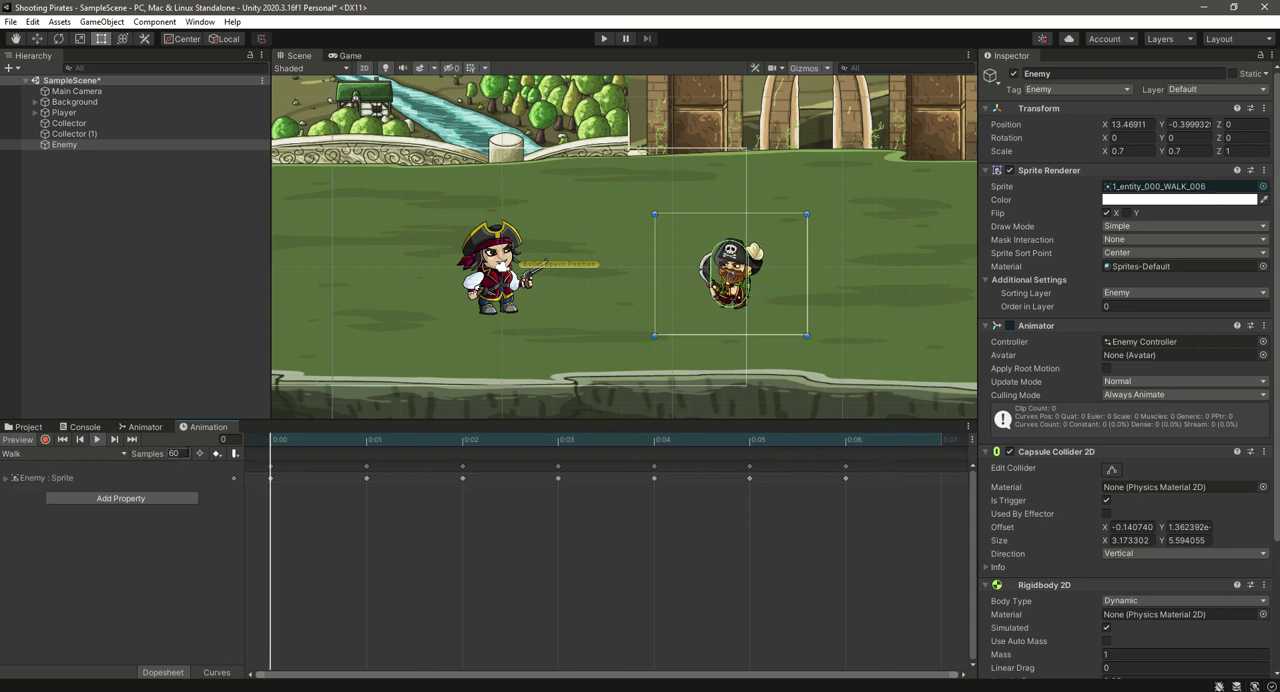
type("20")
key("Return")
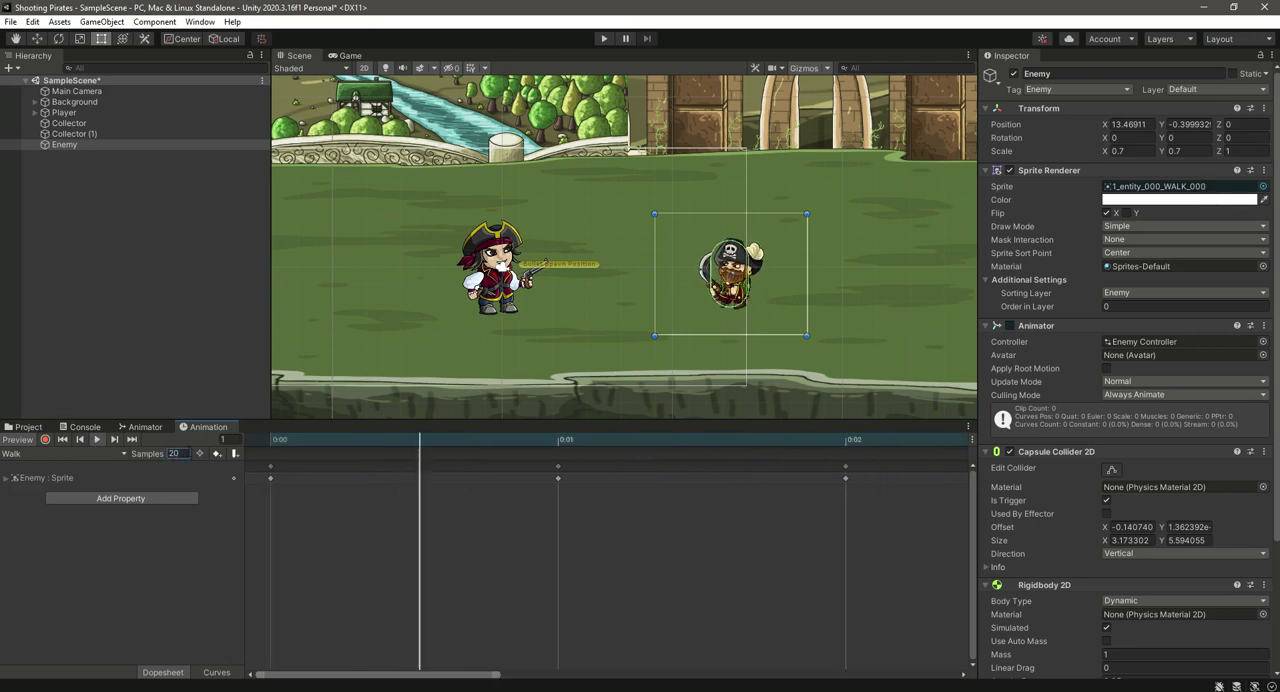
type("15")
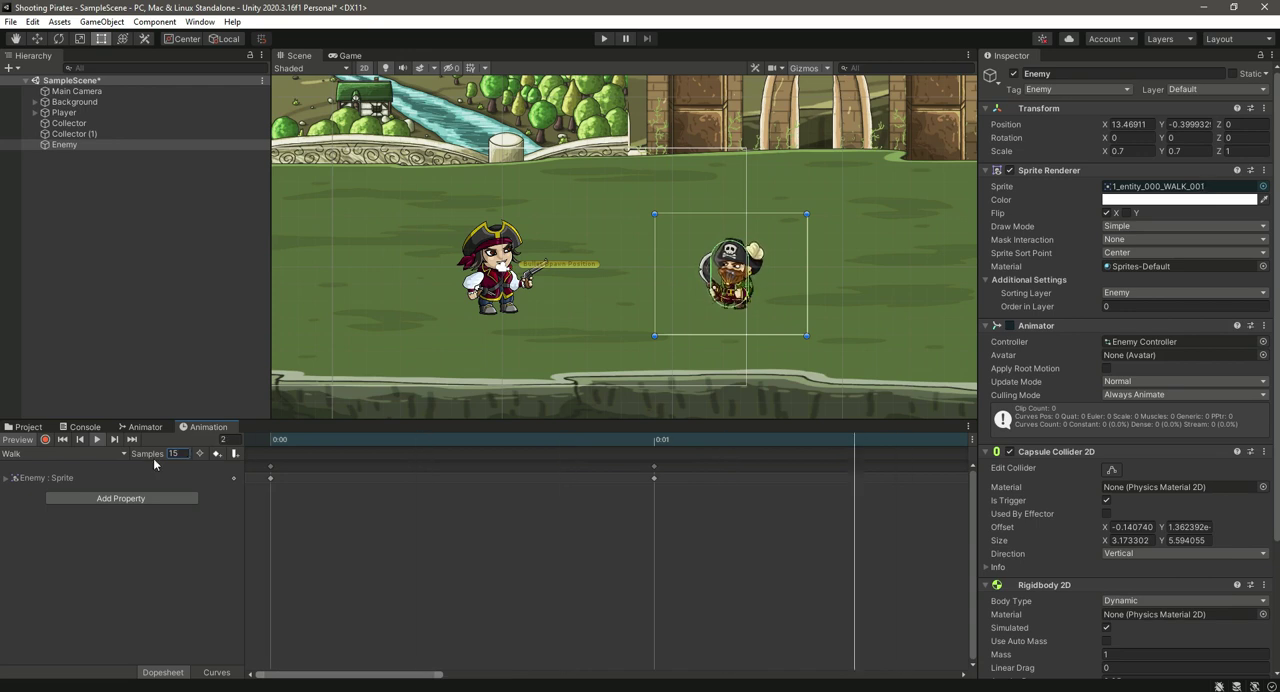
key("Return")
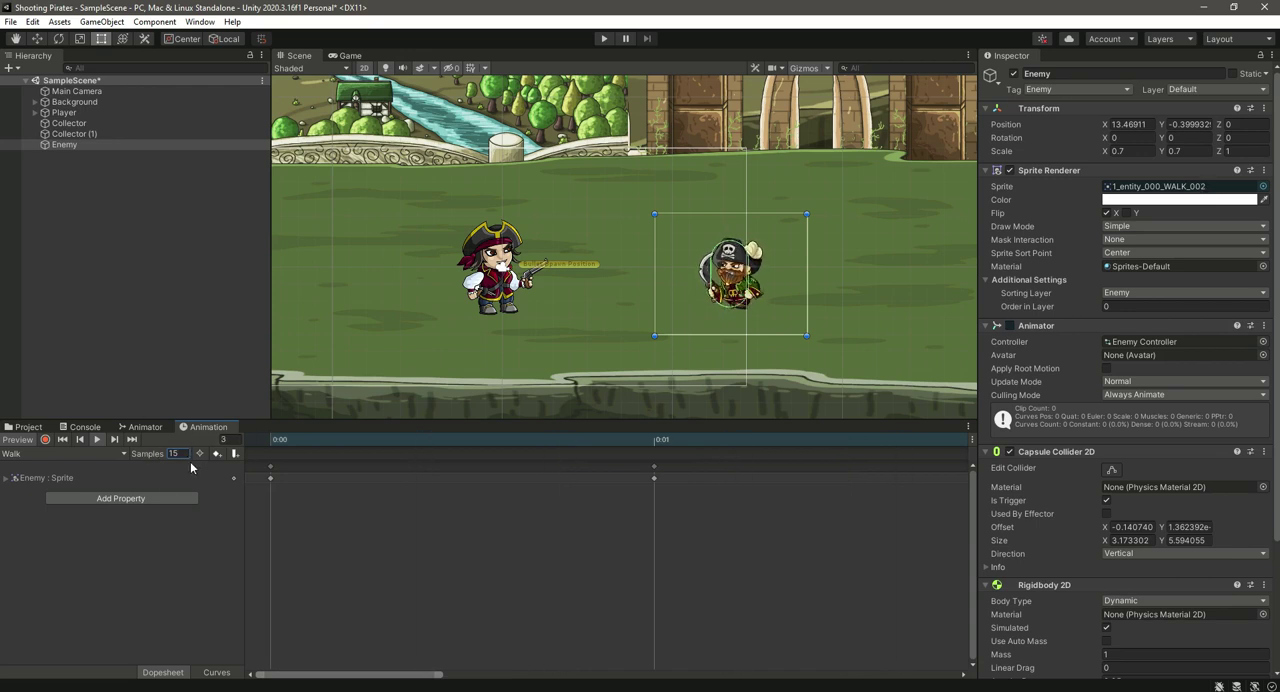
Step: Switch back to the Attack clip and play it to check its speed
left_click(60, 453)
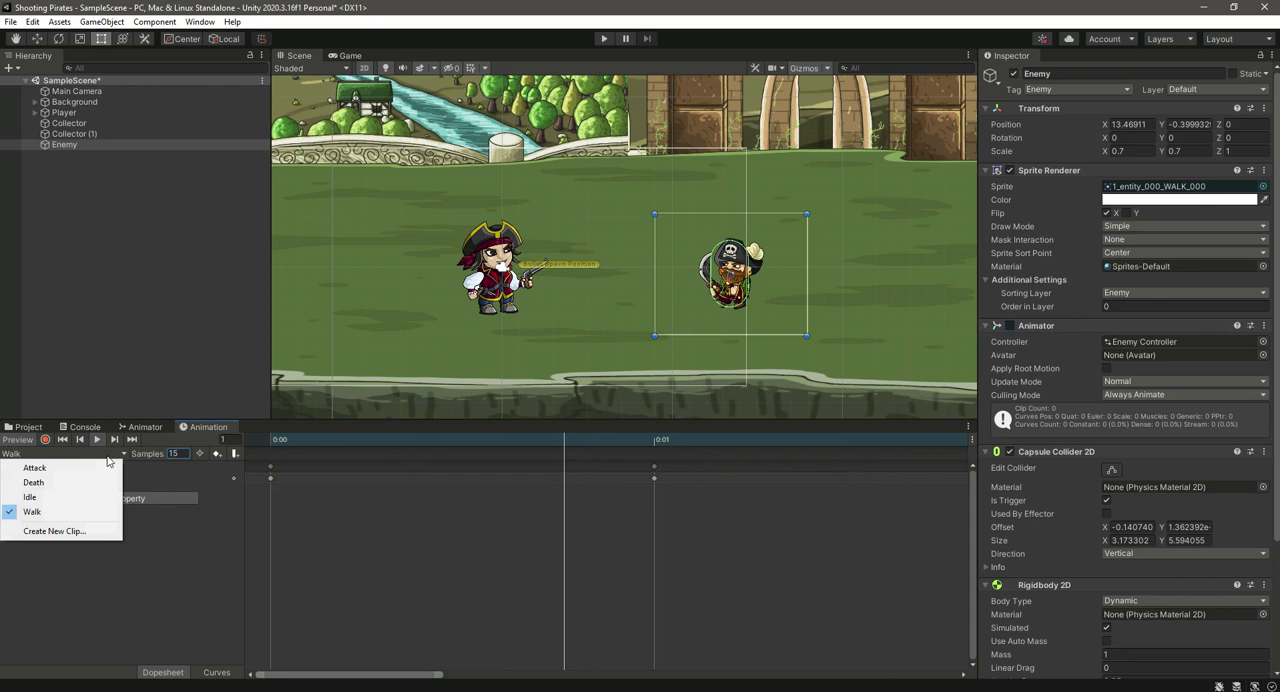
left_click(34, 463)
left_click(98, 440)
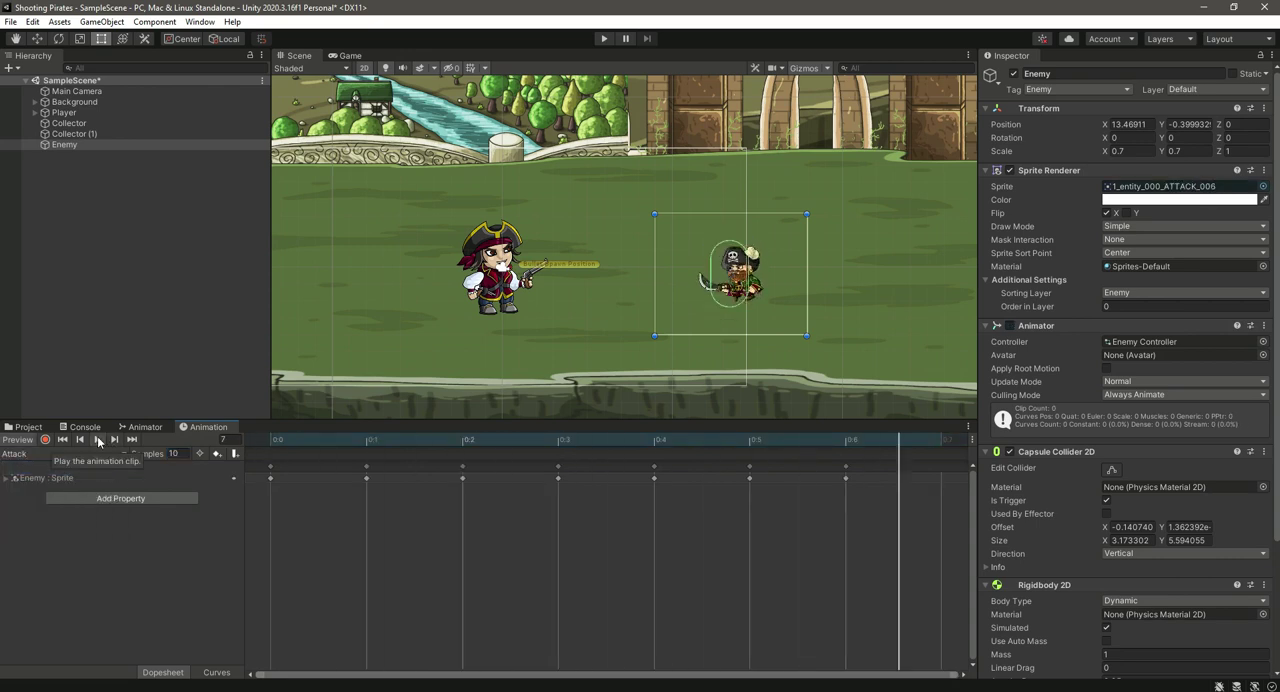
Step: Dock the Animation window beside the Game view, and bring the Scene view and Animator window to the front
left_click_drag(183, 432, 419, 79)
left_click(299, 56)
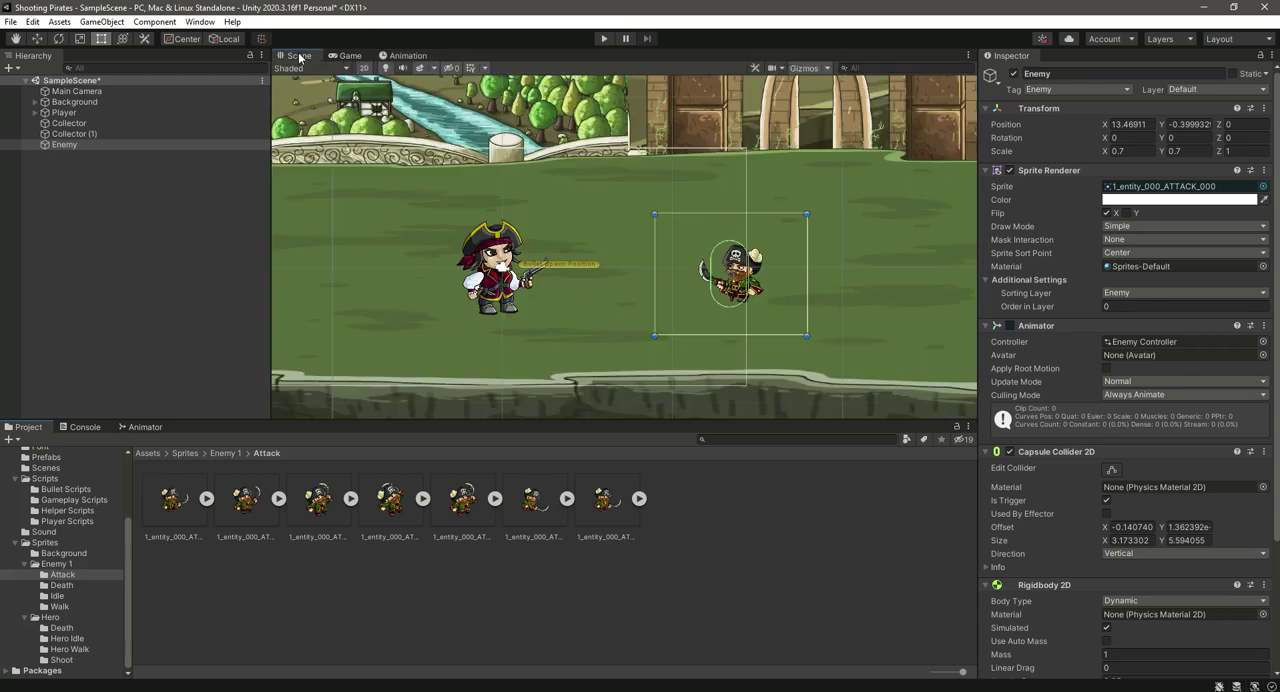
left_click(144, 428)
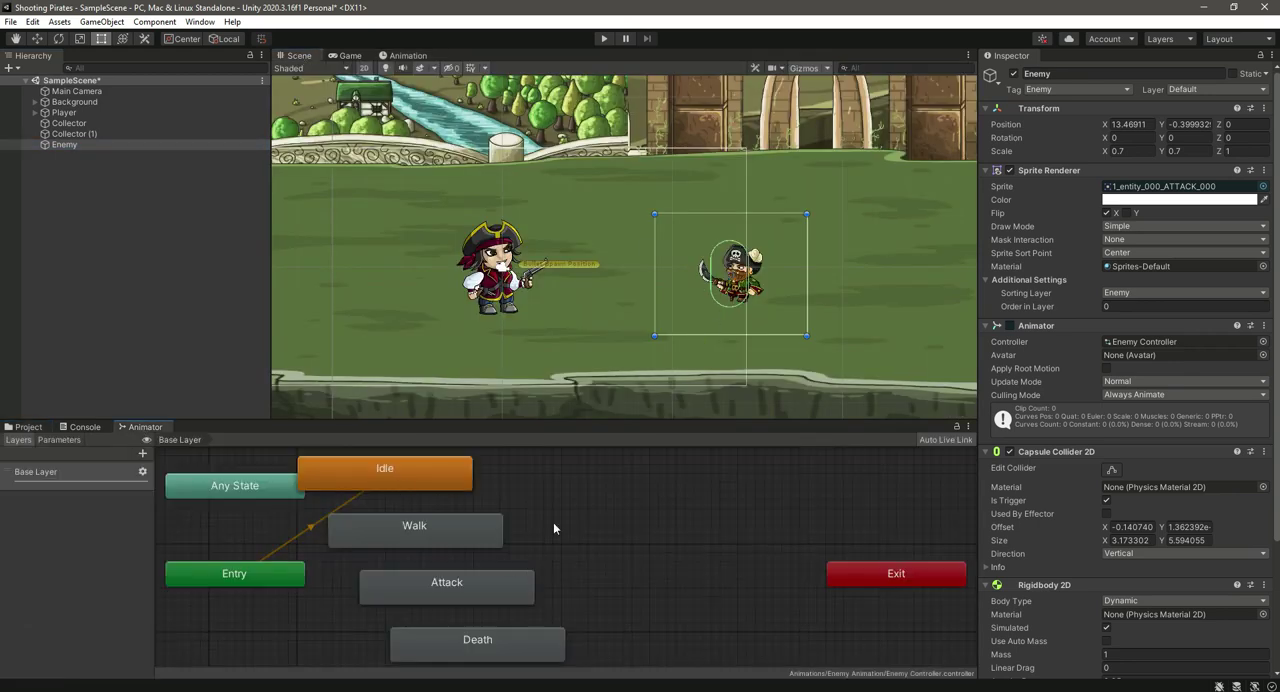
Step: Arrange the Idle, Walk, Attack and Death states in one vertical column in the enemy's state graph
scroll(557, 527, "down", 3)
left_click_drag(446, 496, 488, 549)
left_click(474, 526)
left_click_drag(501, 600, 486, 583)
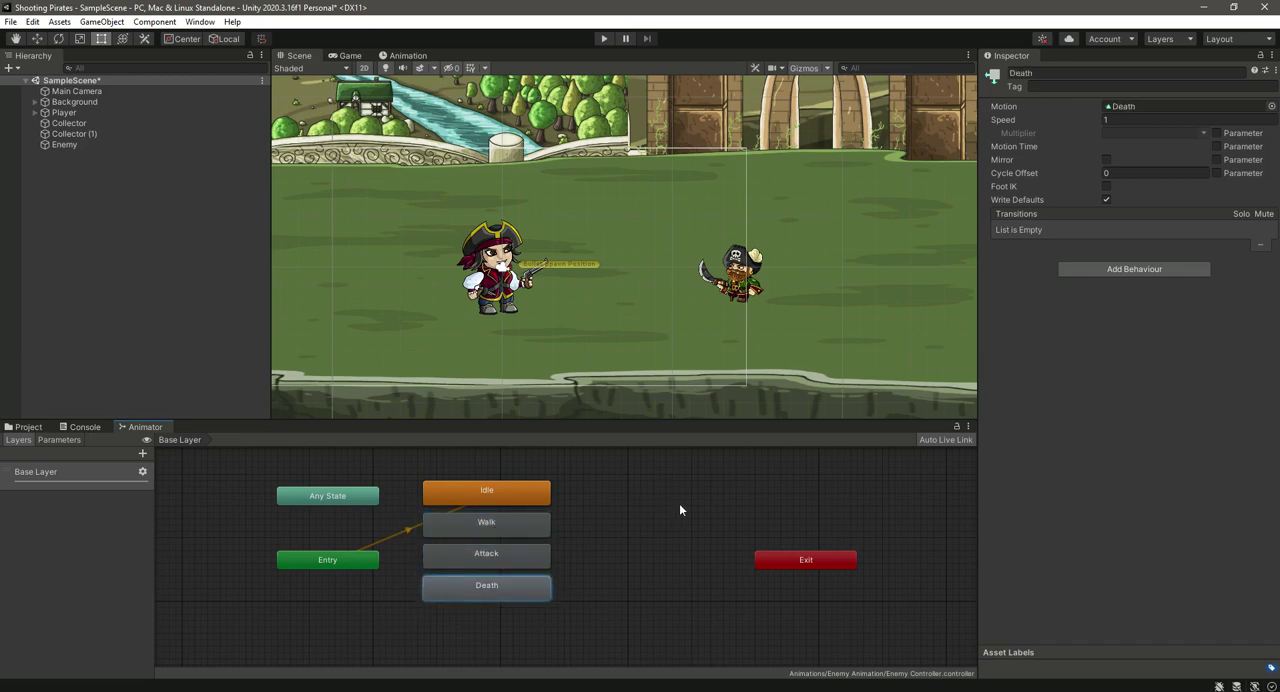
Step: Fit the Enemy's capsule collider around the pirate's body, sized about 2.96 by 4.32 with offset about 0.92, -0.21
left_click(76, 144)
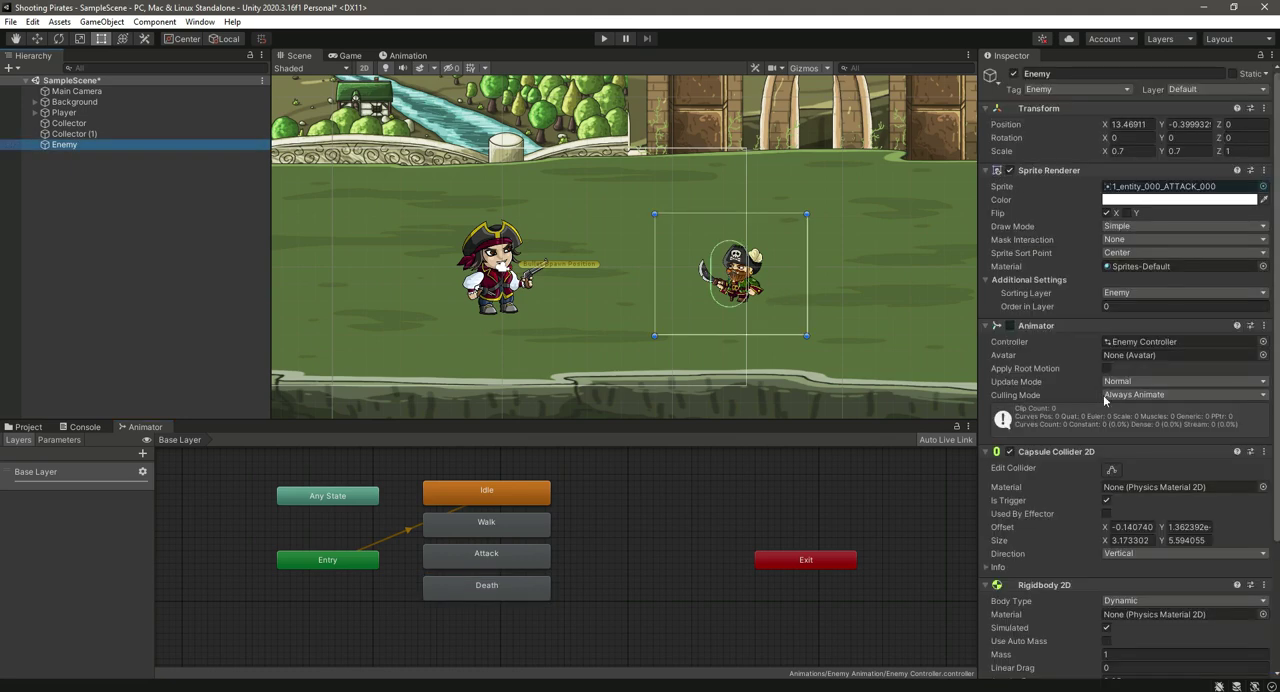
left_click(1112, 472)
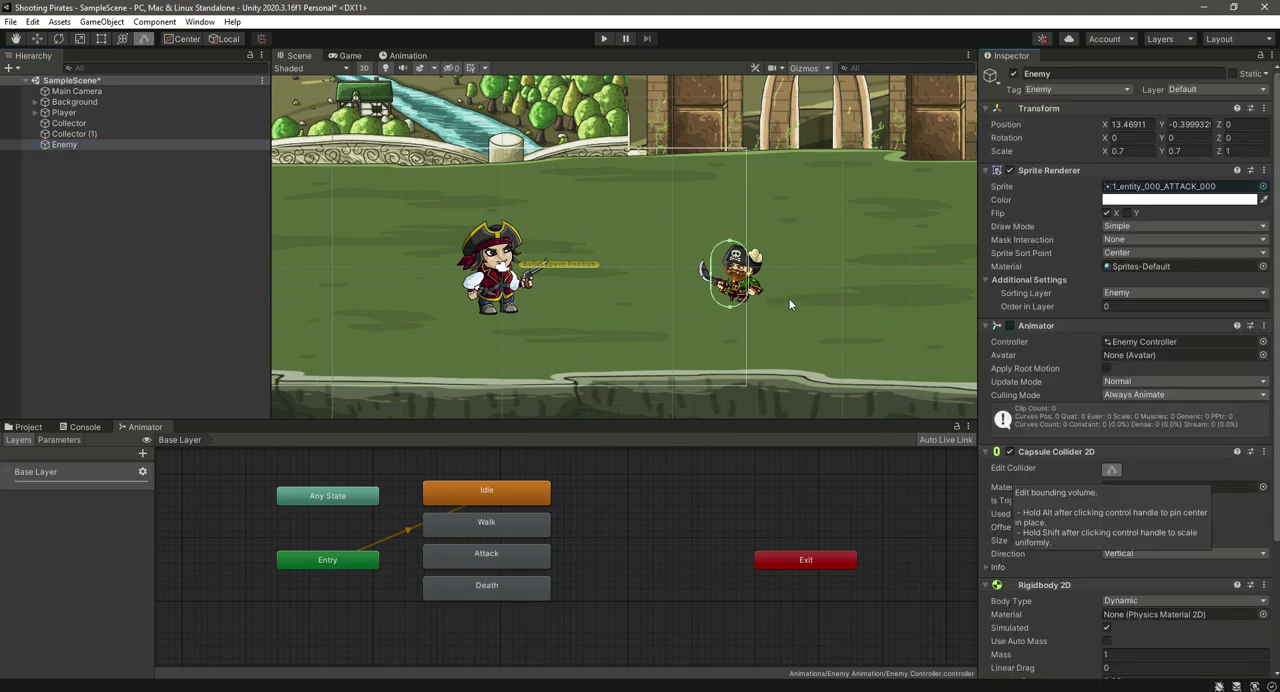
middle_click_drag(775, 284, 789, 298)
scroll(789, 299, "up", 4)
left_click_drag(758, 298, 718, 300)
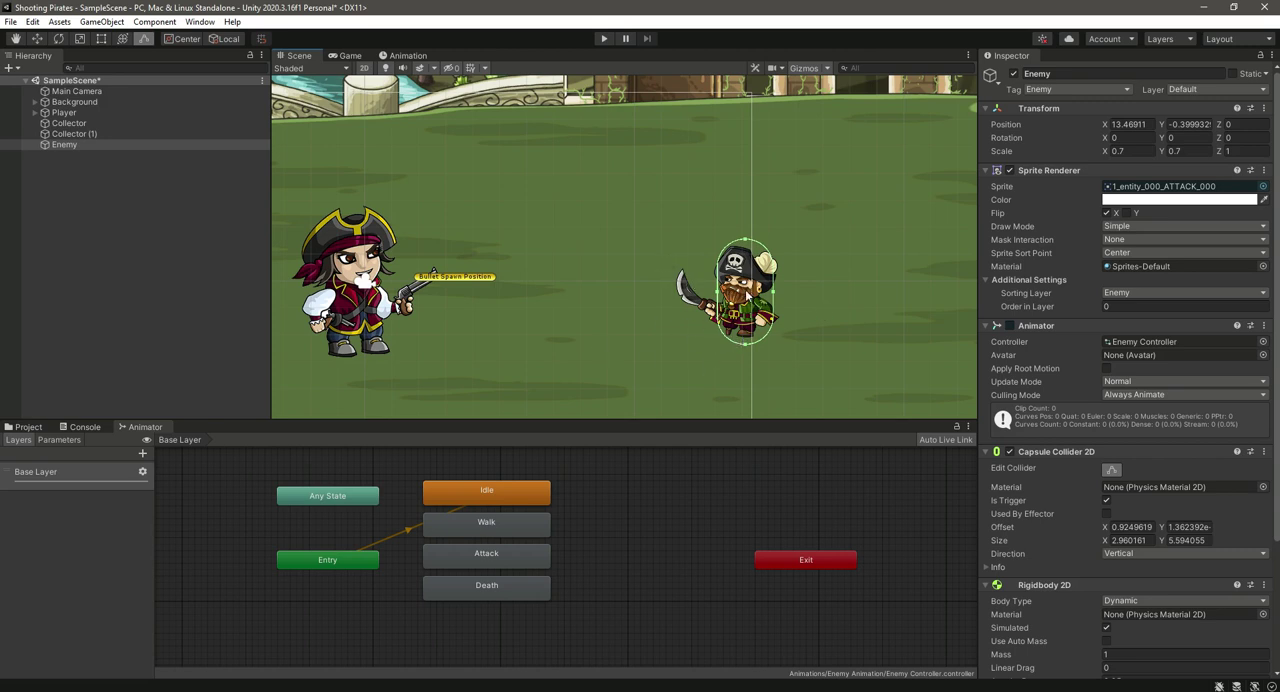
left_click_drag(748, 243, 750, 258)
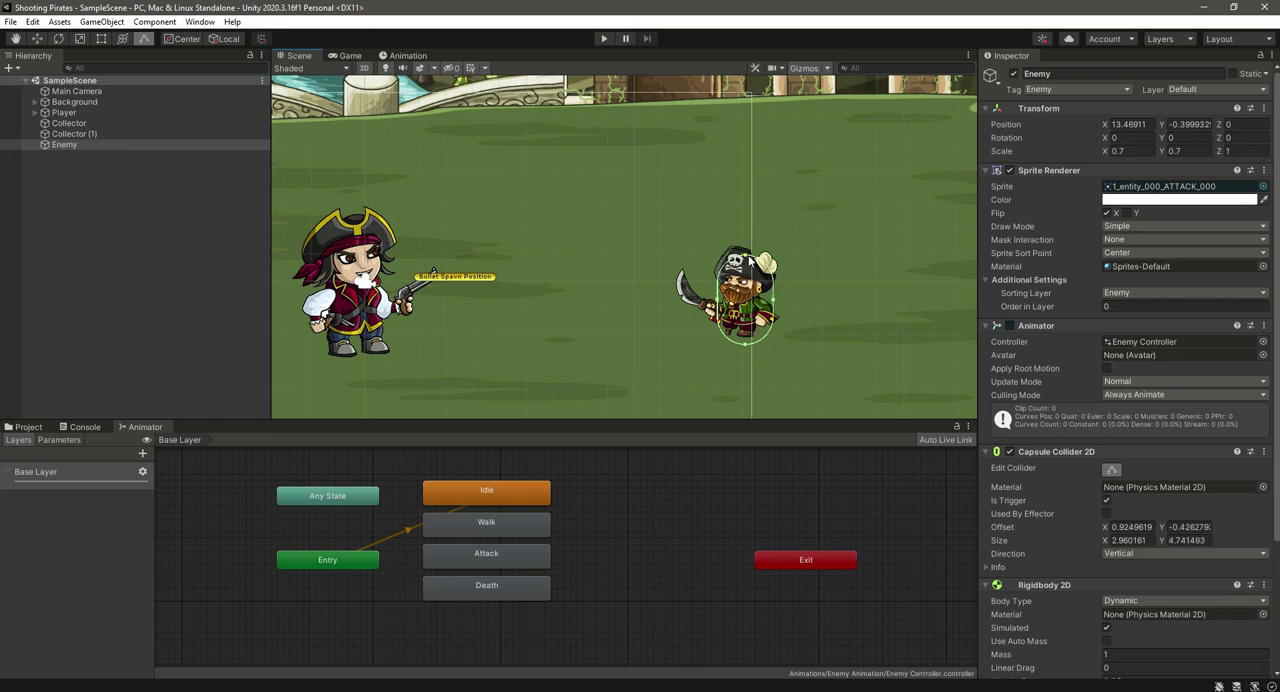
left_click_drag(747, 346, 745, 343)
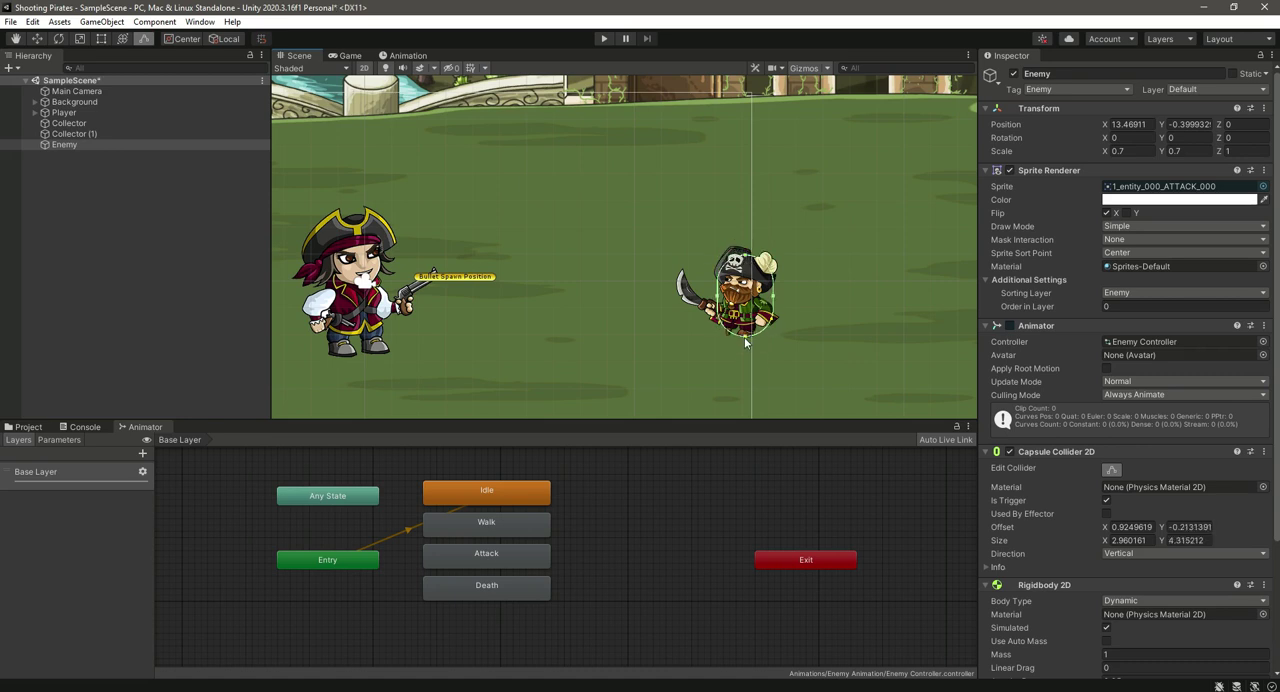